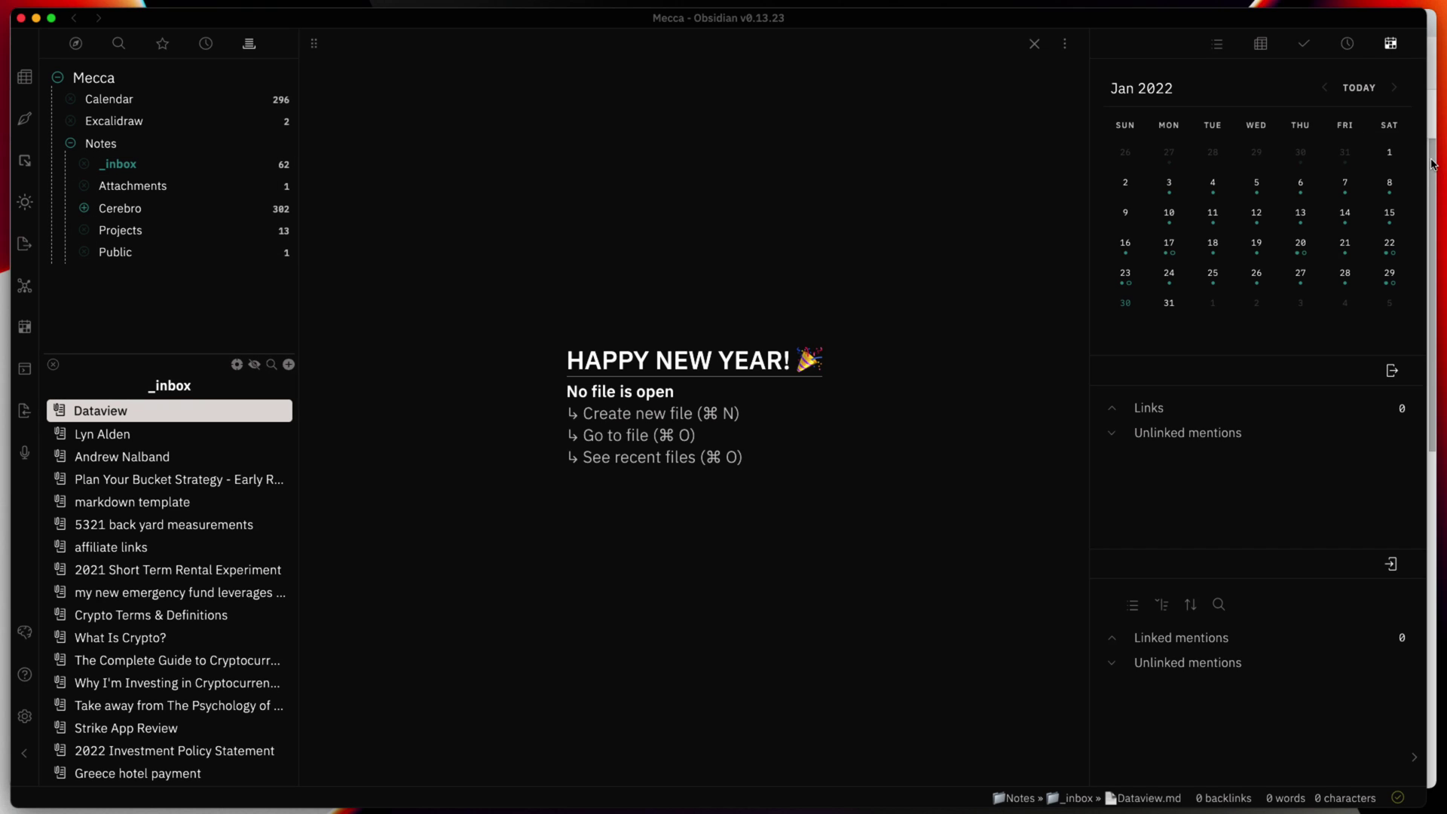
Step: Install the Obsidian Clipper extension into Brave from the Chrome Web Store
key(super+Tab)
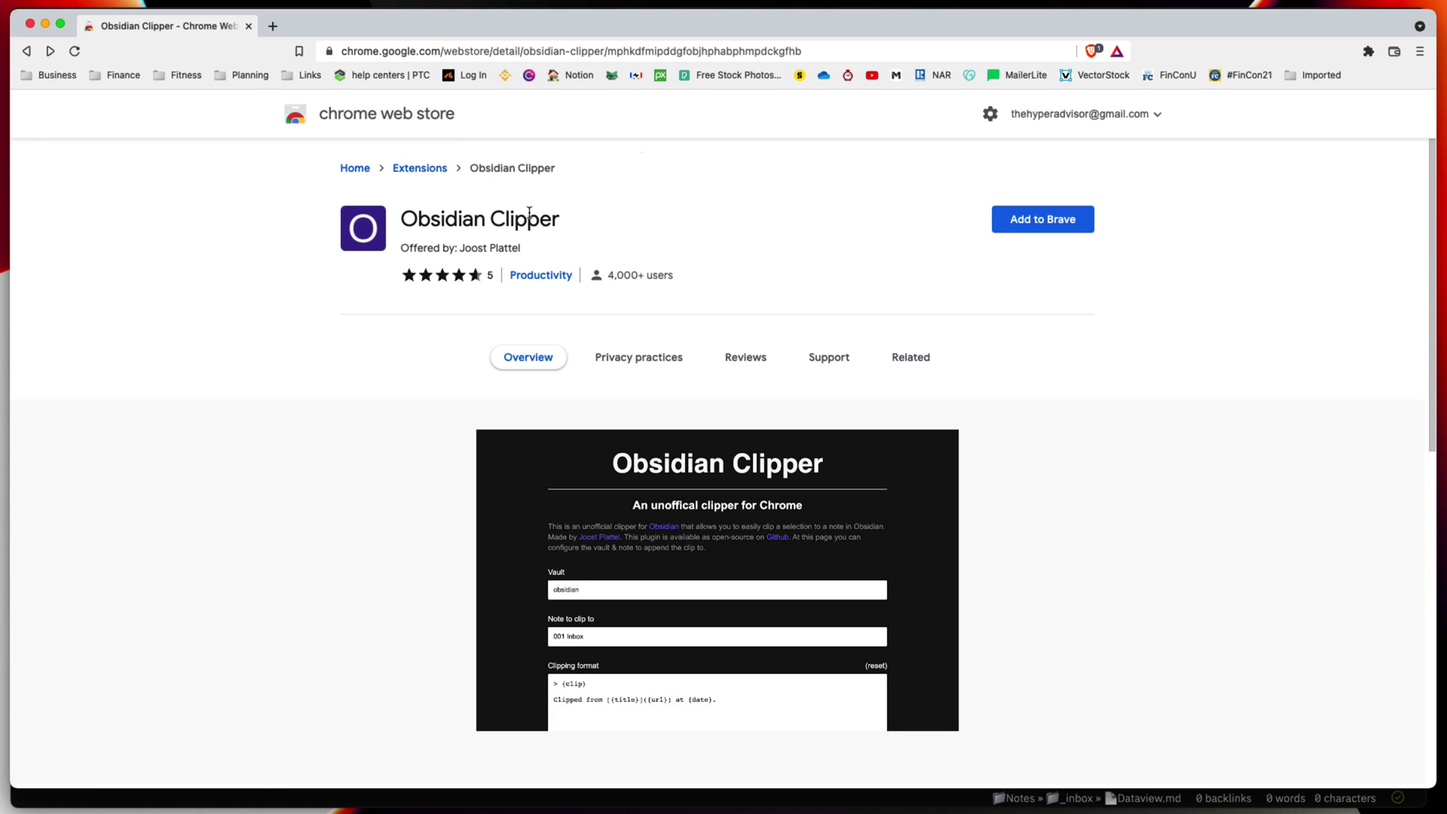
click(1038, 230)
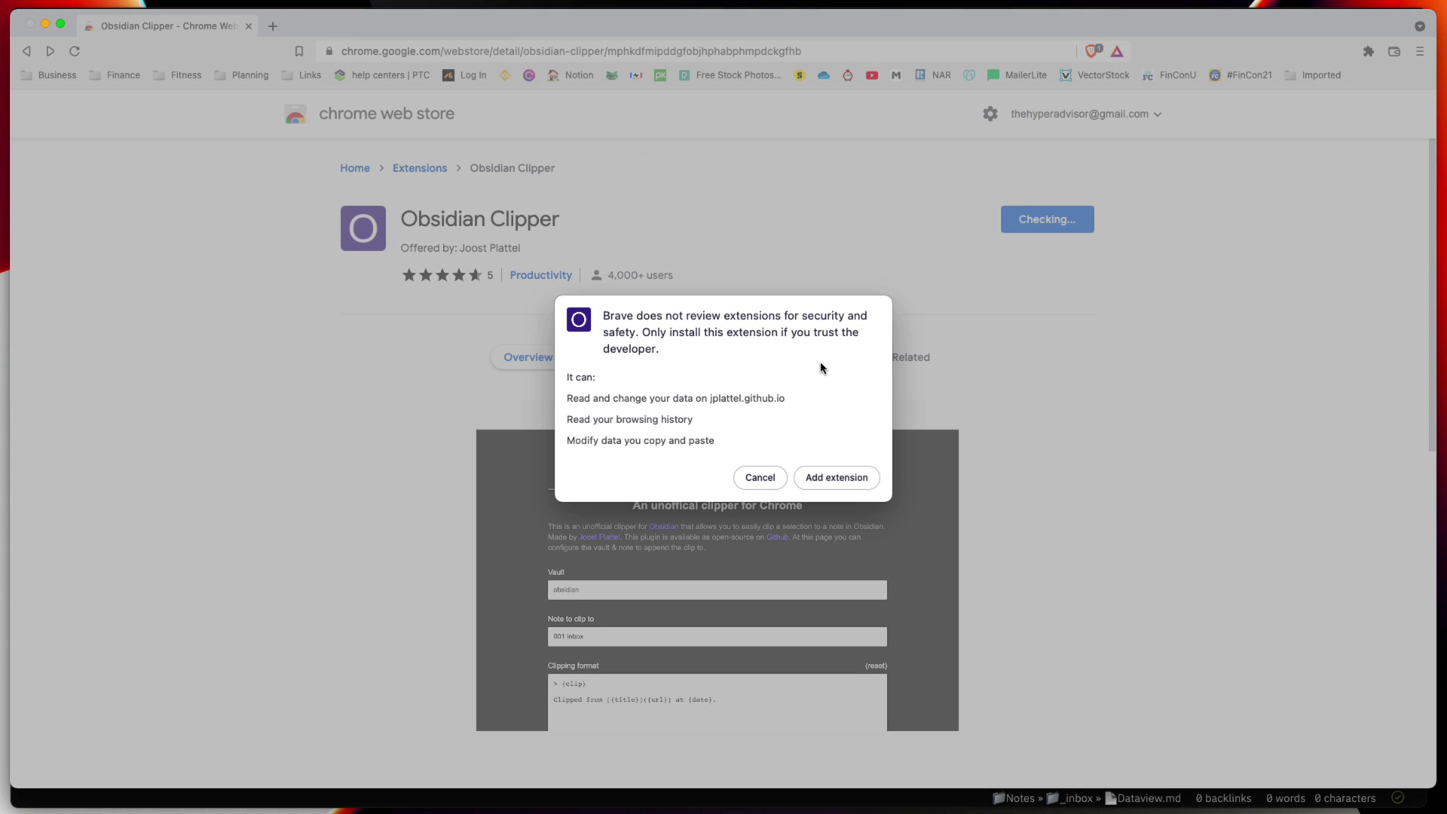
click(830, 478)
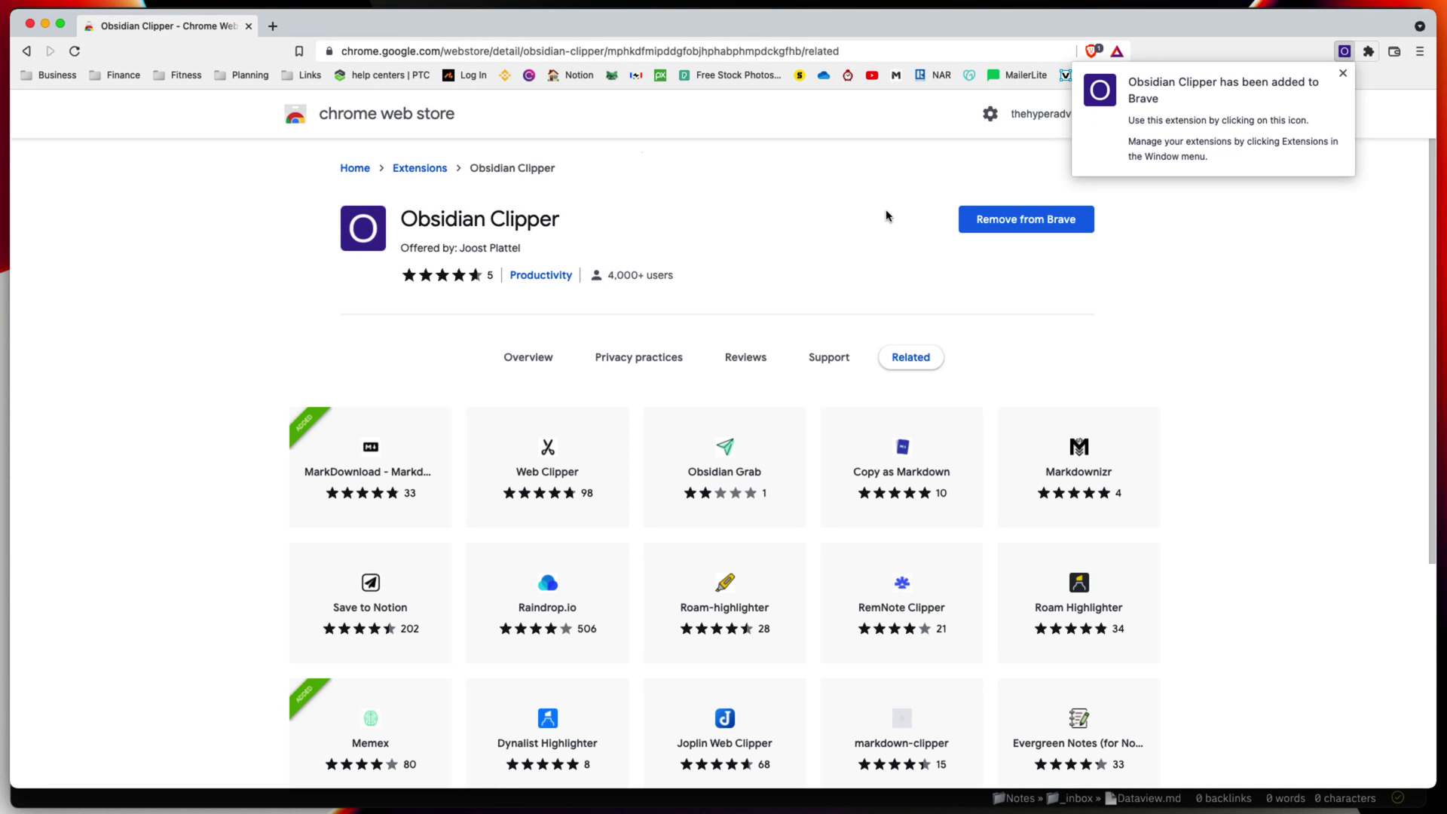
Step: Bring up the list of installed extensions showing the new Obsidian Clipper
right_click(1346, 56)
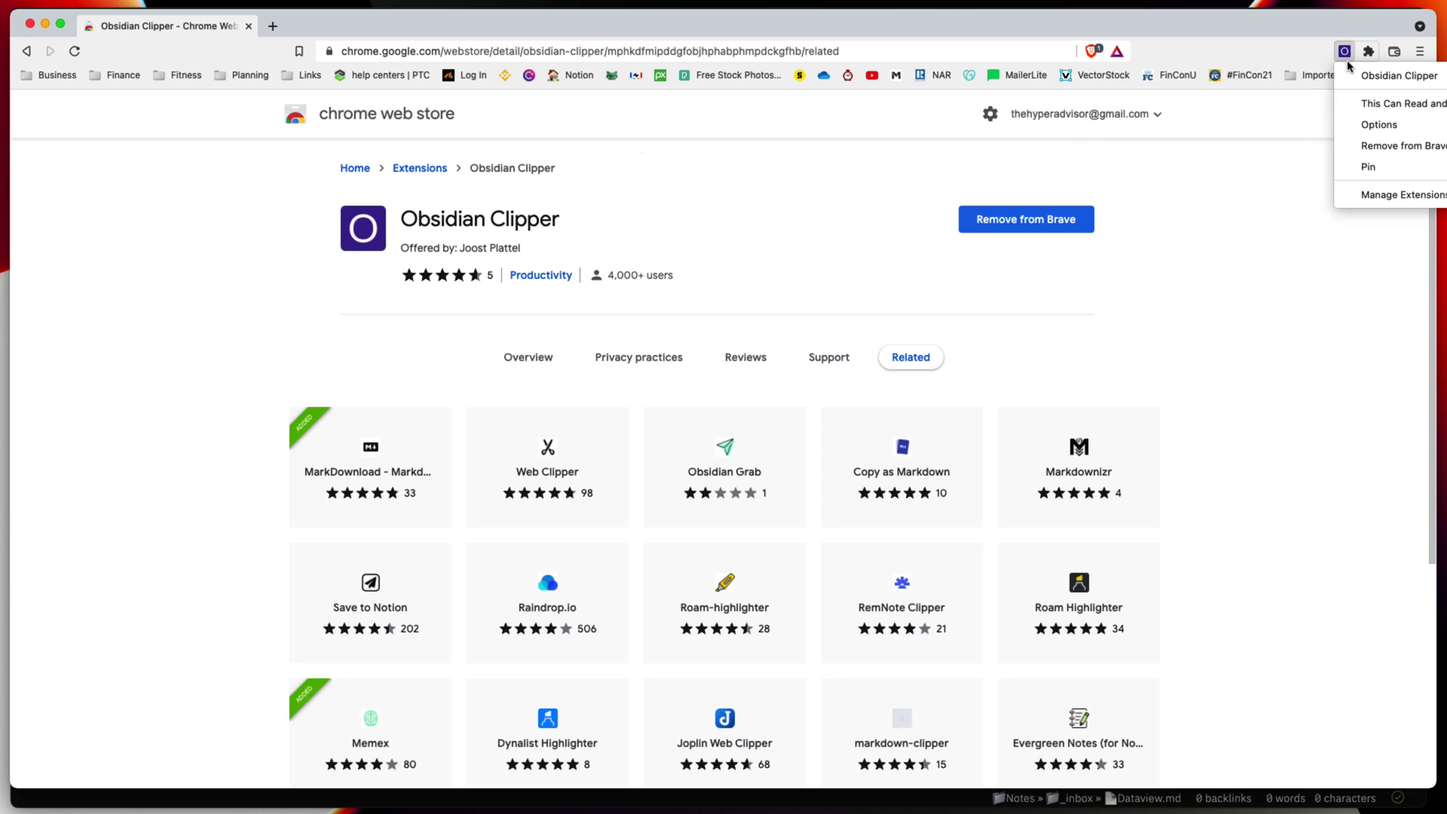
click(1357, 60)
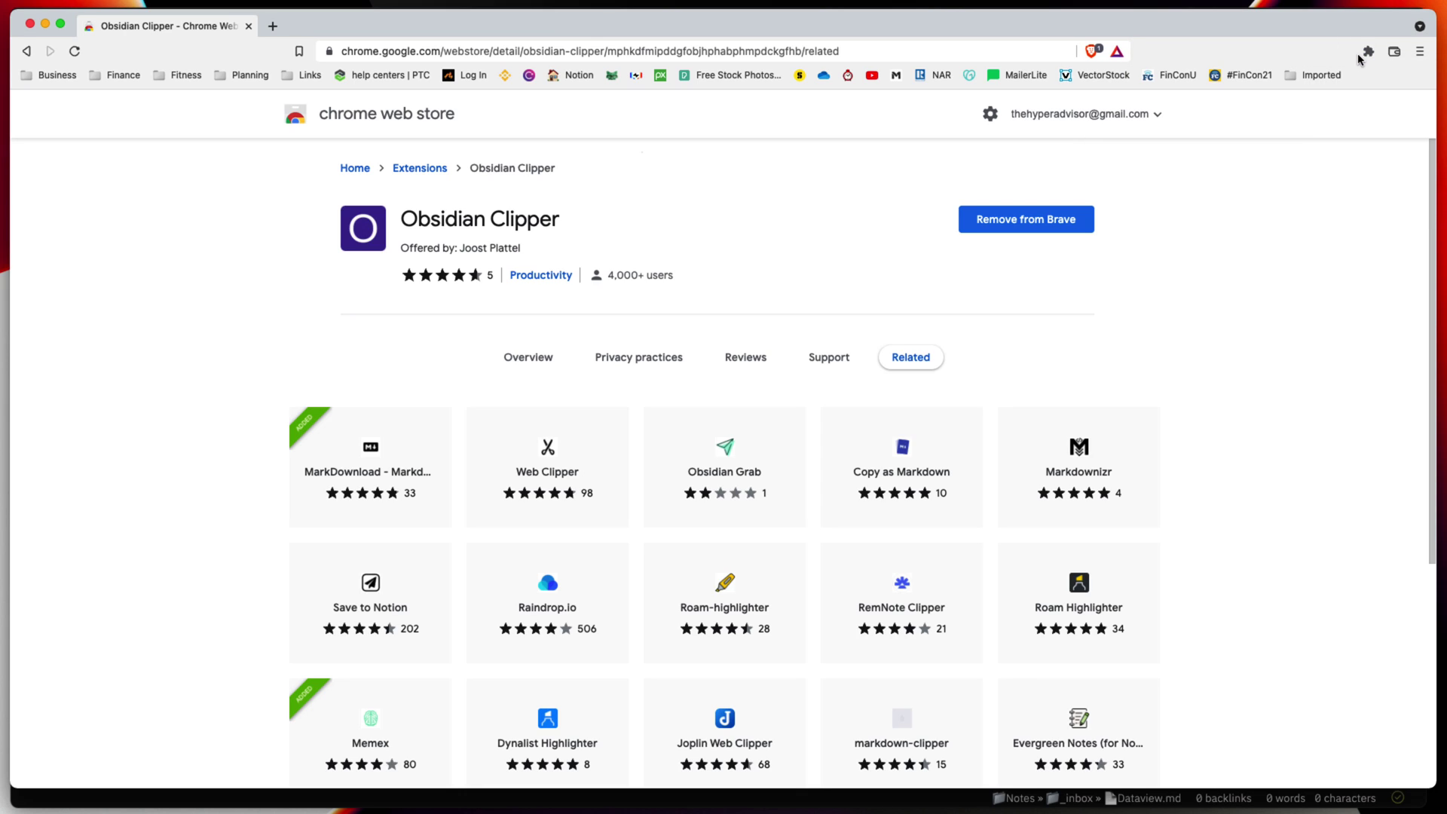
click(1369, 53)
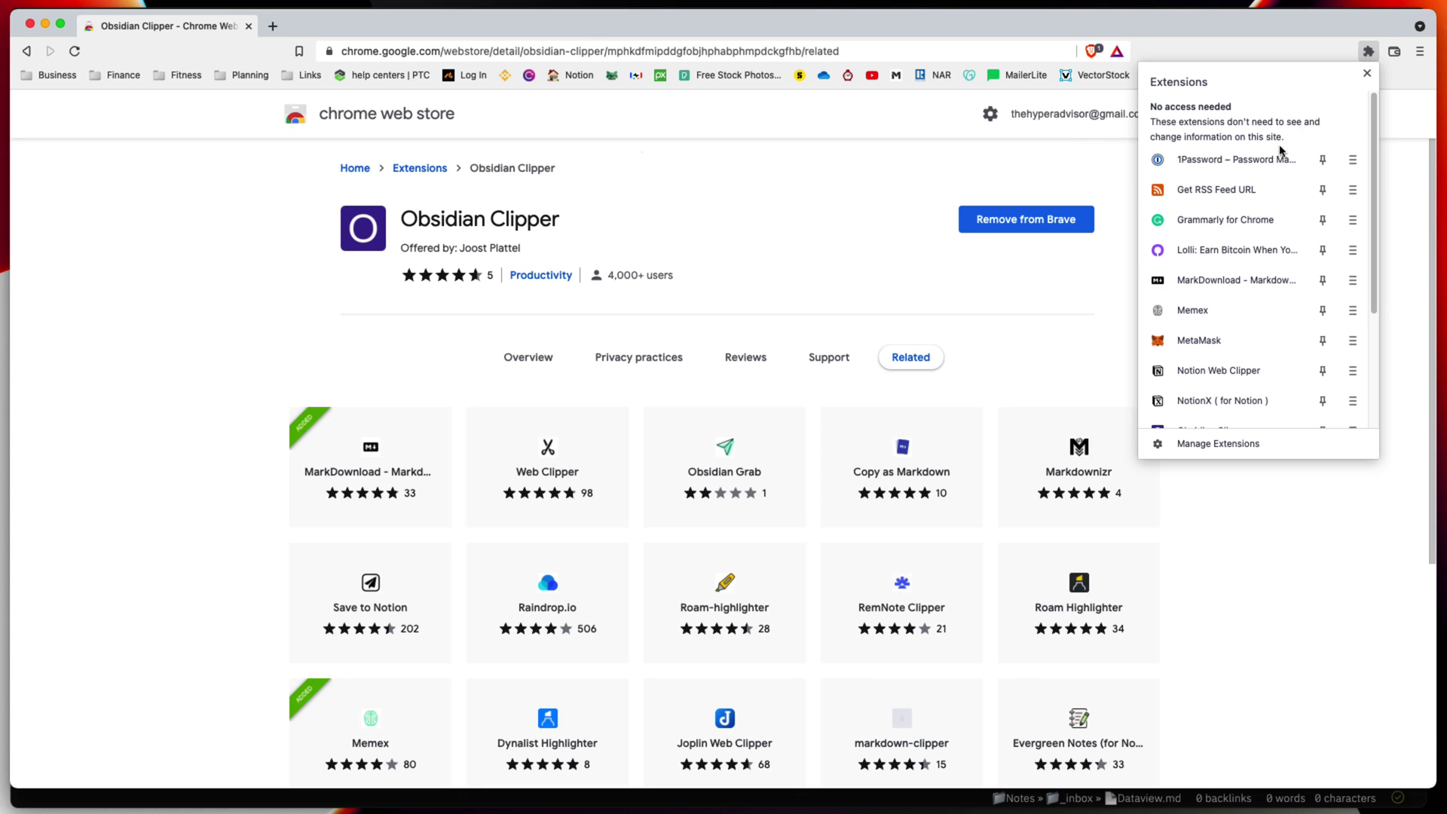
scroll(1281, 392, down, 1)
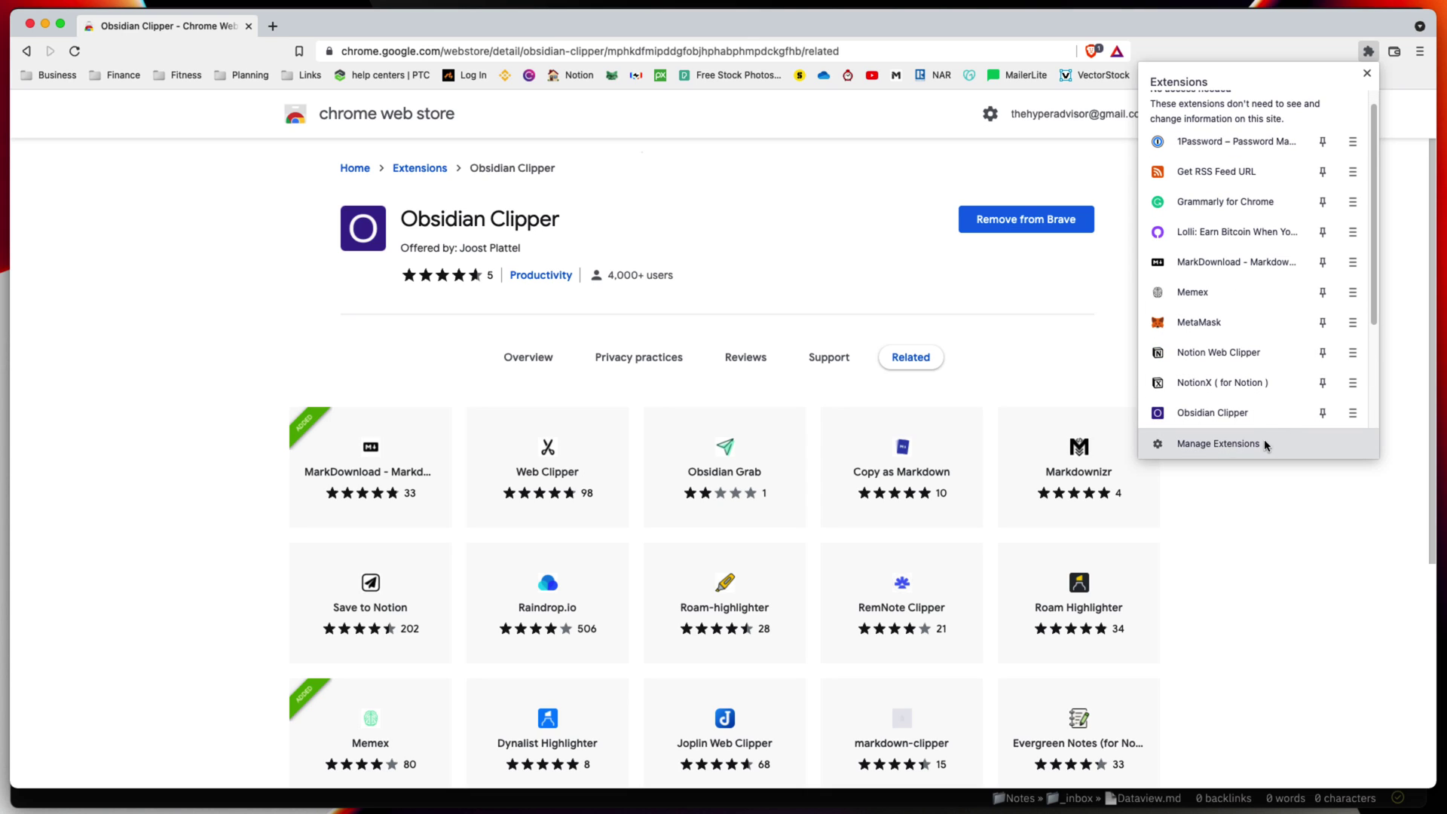
Step: Open Obsidian Clipper's details and turn its site access off and back on
click(1260, 443)
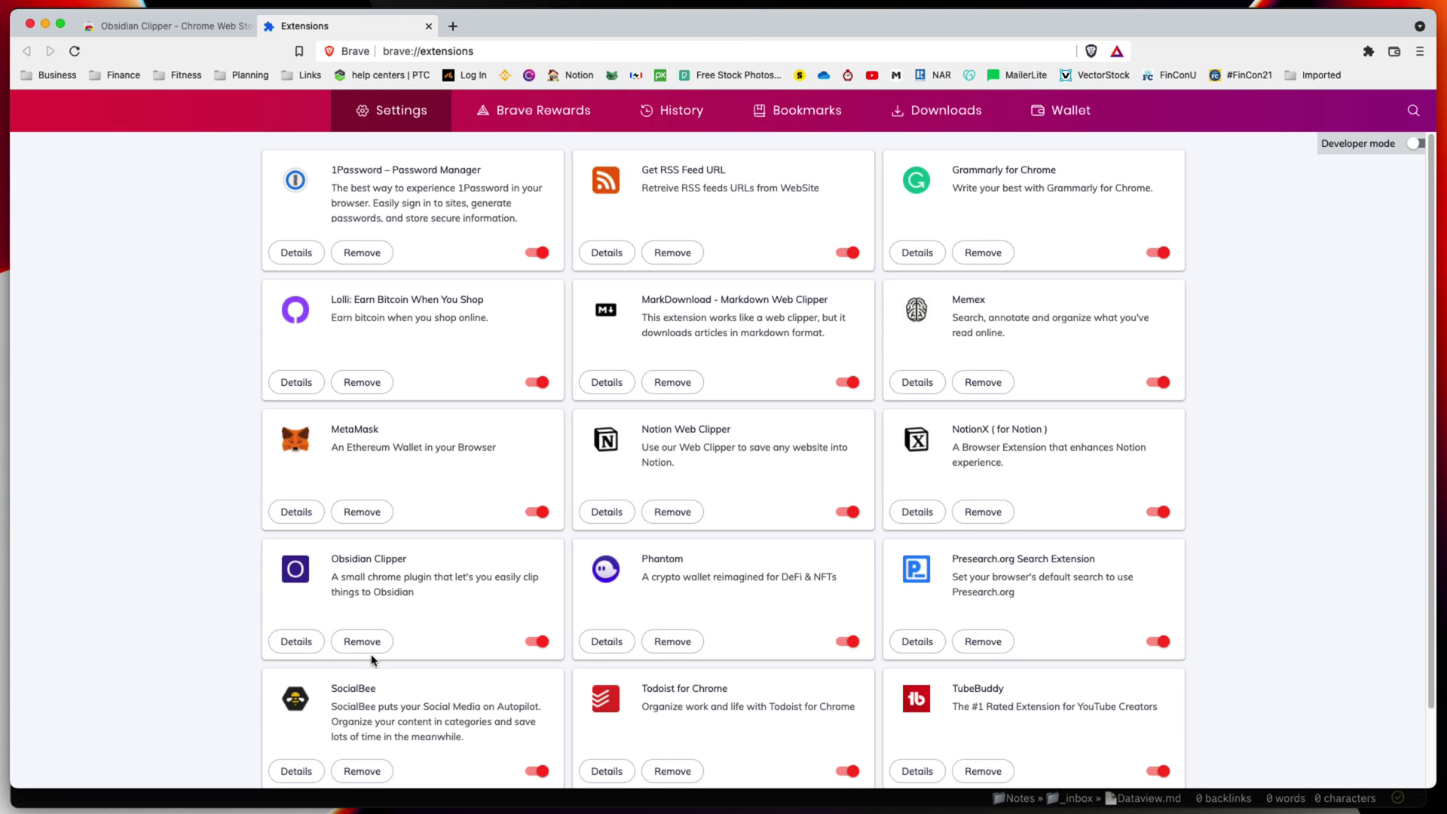
click(297, 642)
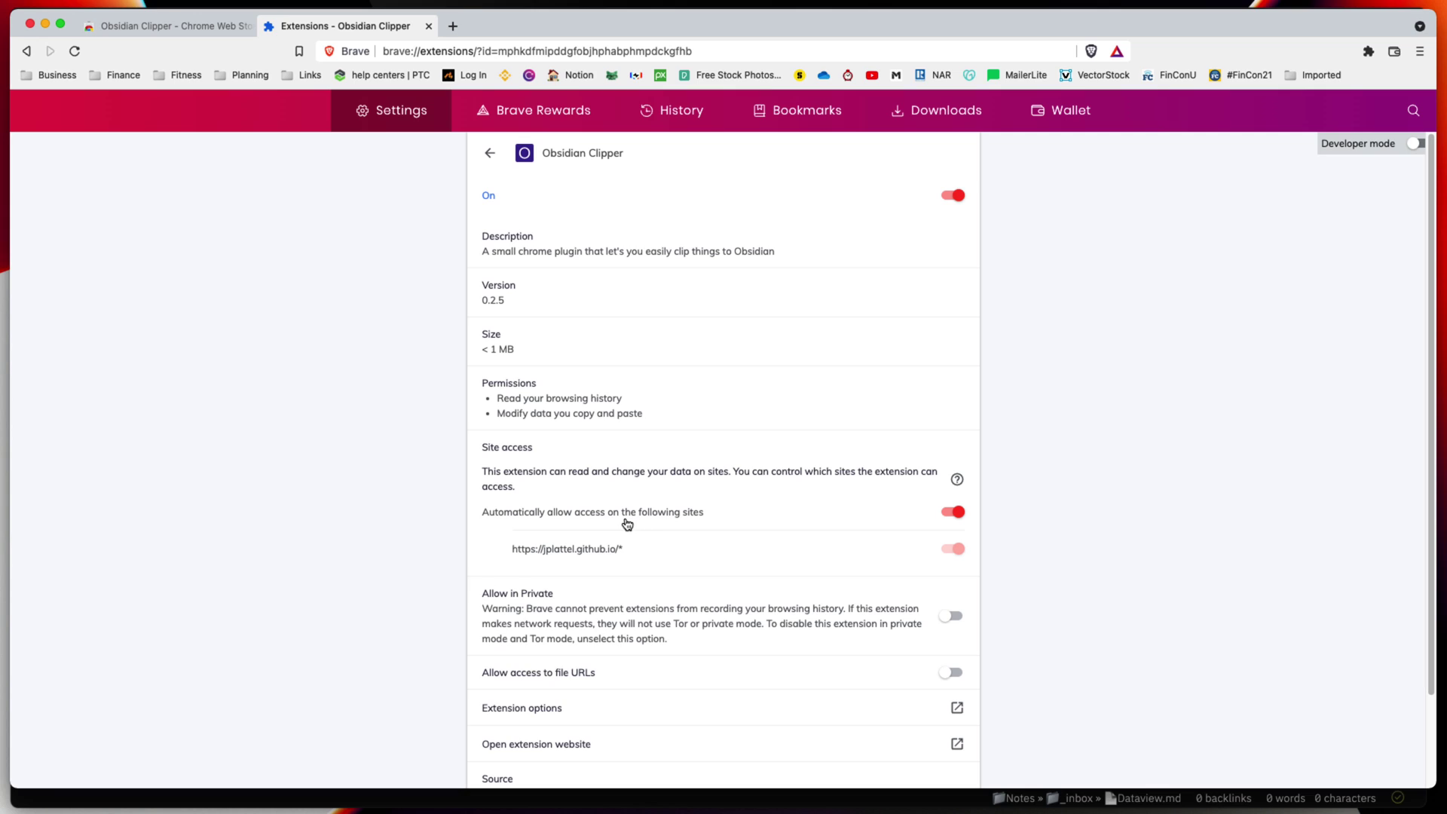
click(953, 512)
click(951, 515)
Step: Pin Obsidian Clipper to the Brave toolbar and bring up its icon's actions
click(1368, 52)
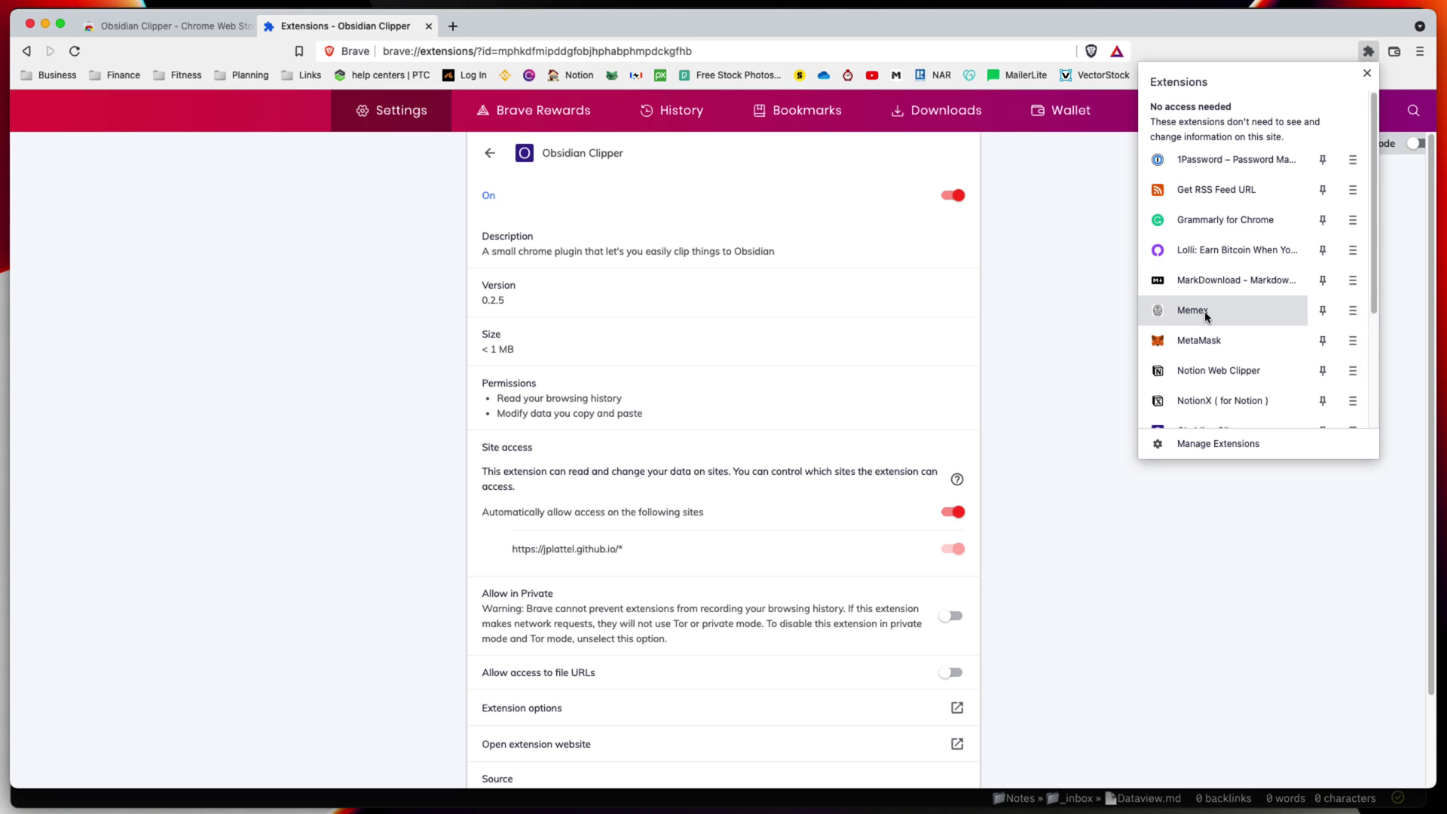
scroll(1268, 376, down, 2)
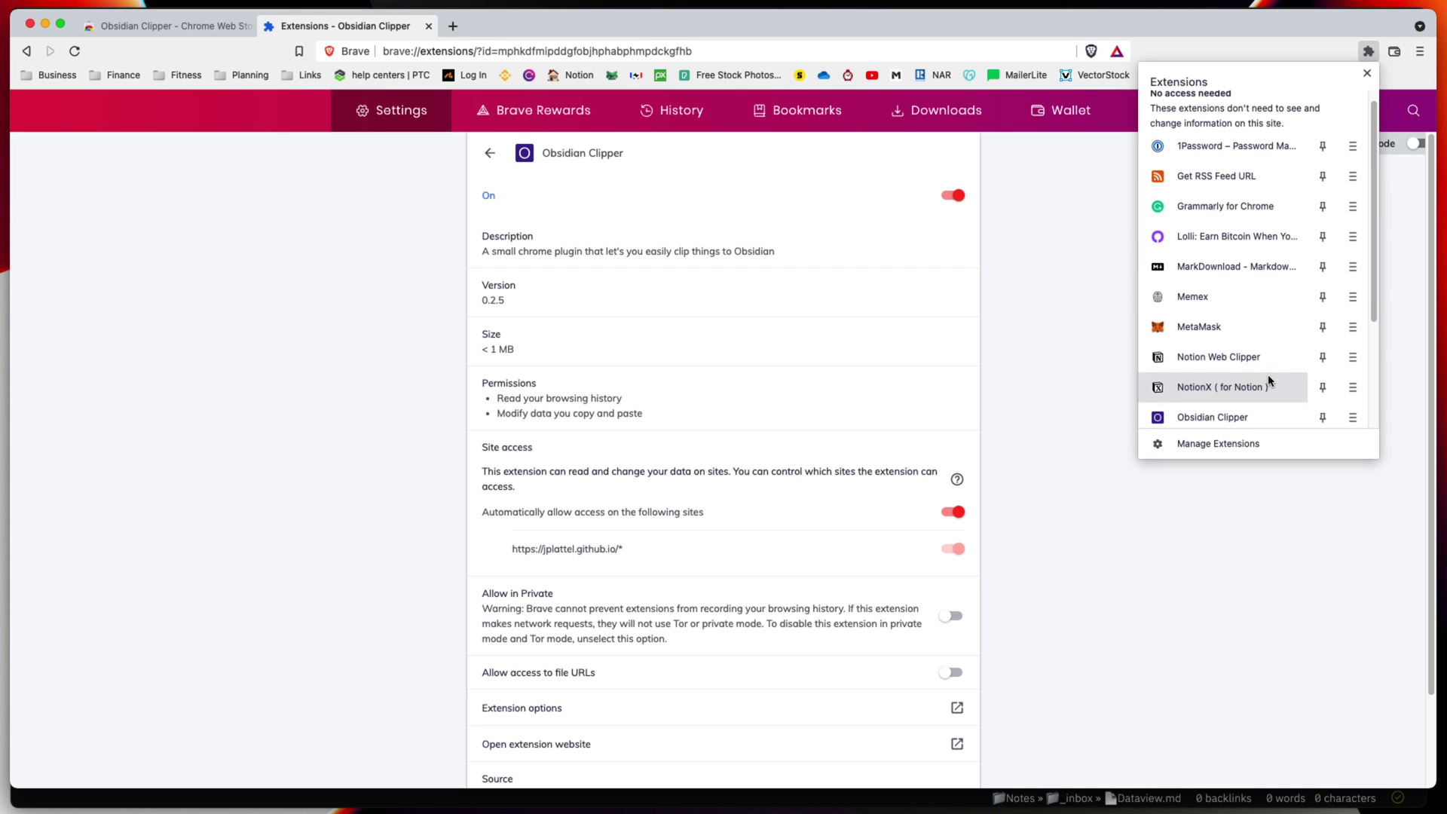
click(1323, 413)
click(1095, 330)
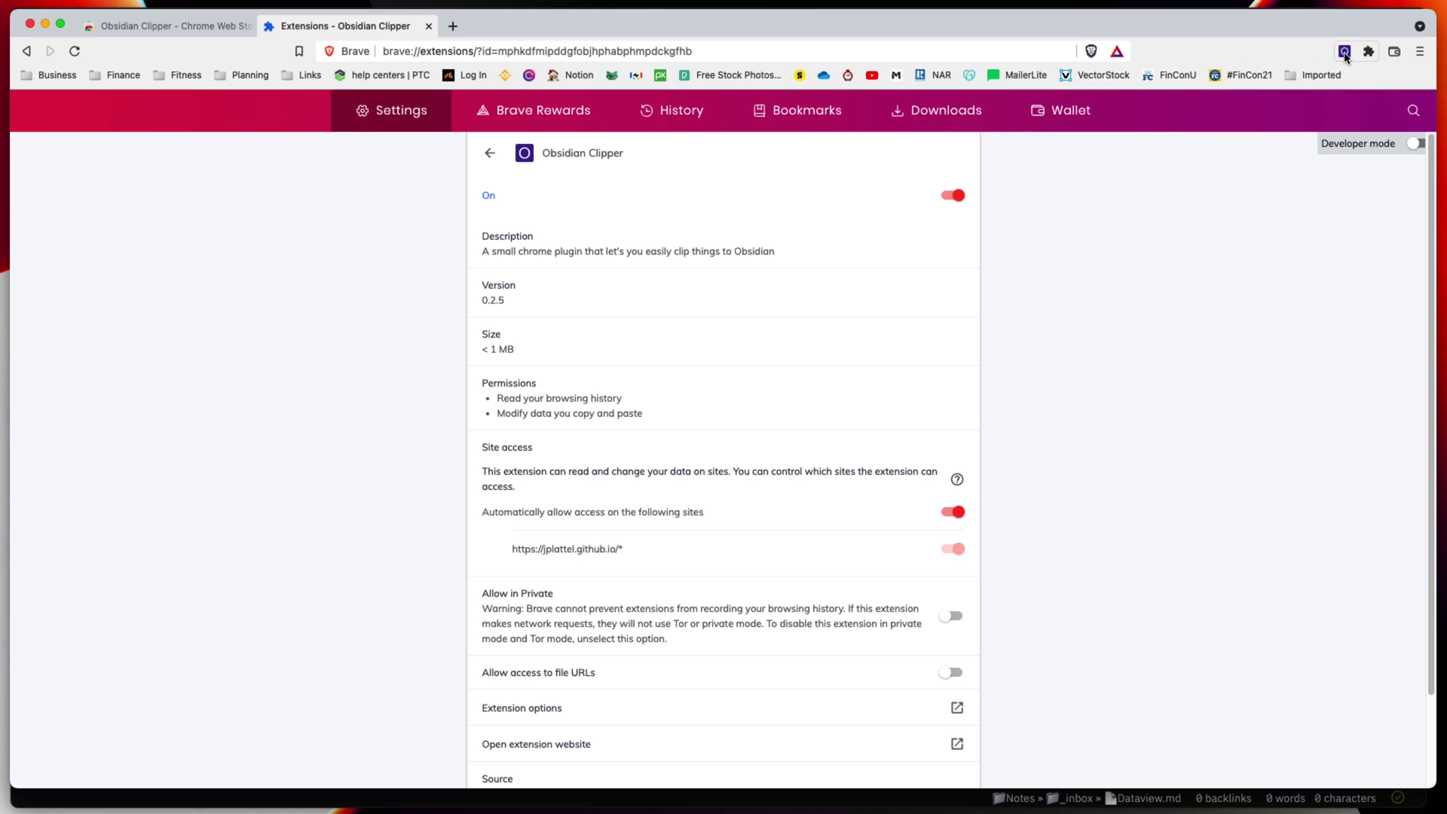
right_click(1343, 57)
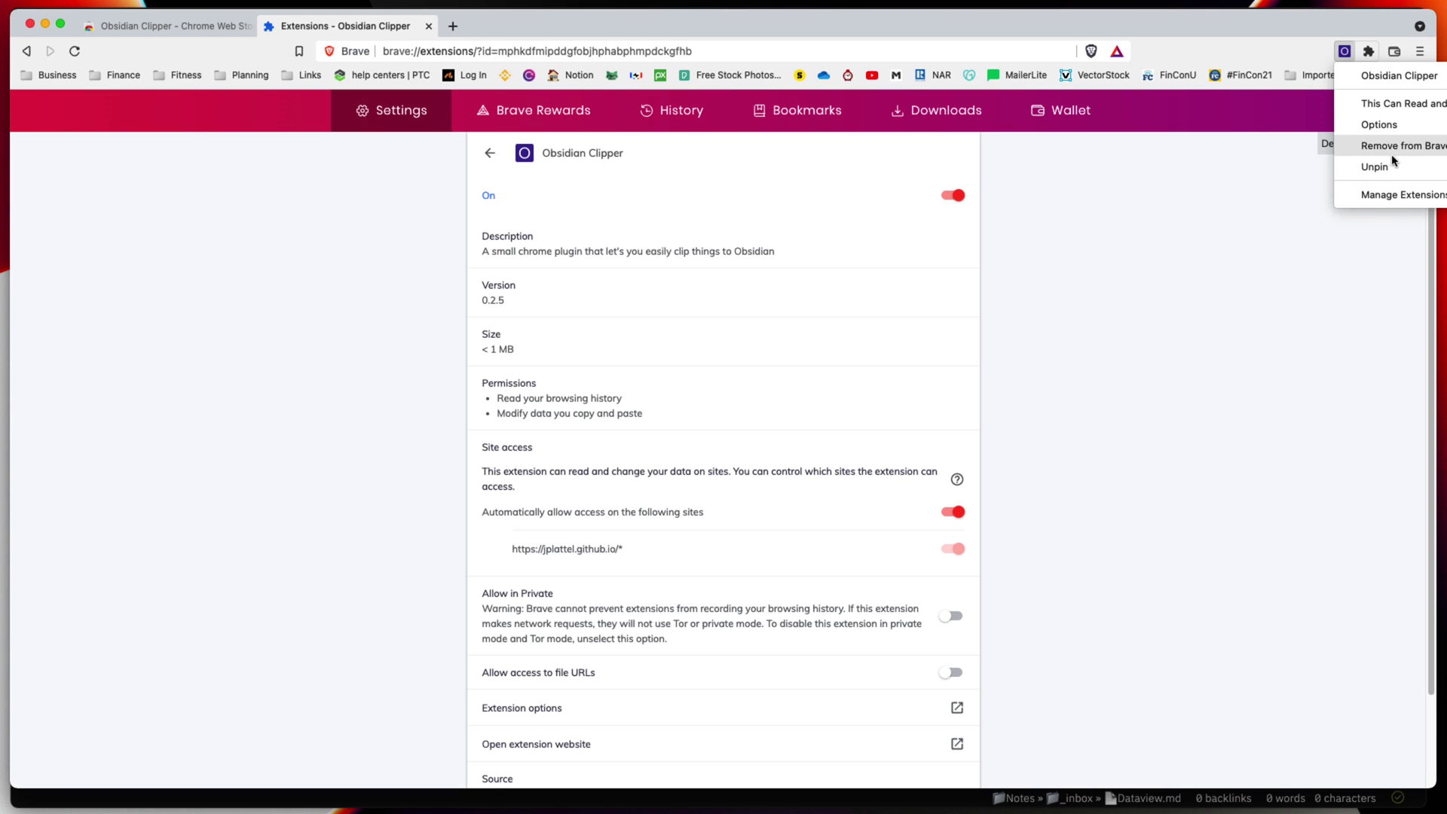
Step: In the Clipper options, replace the vault name 'obsidian' with Mecca
click(1231, 213)
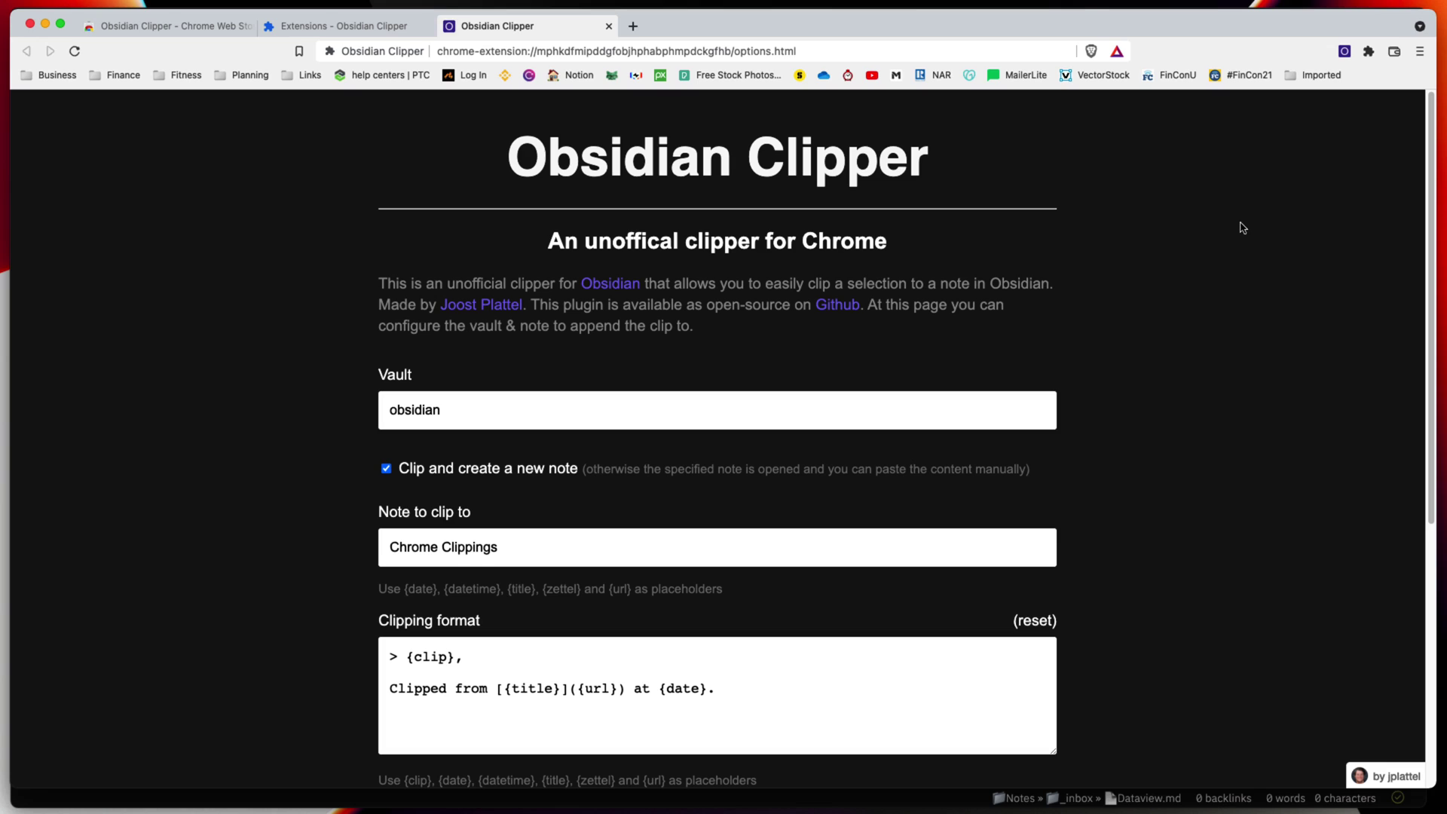
click(473, 422)
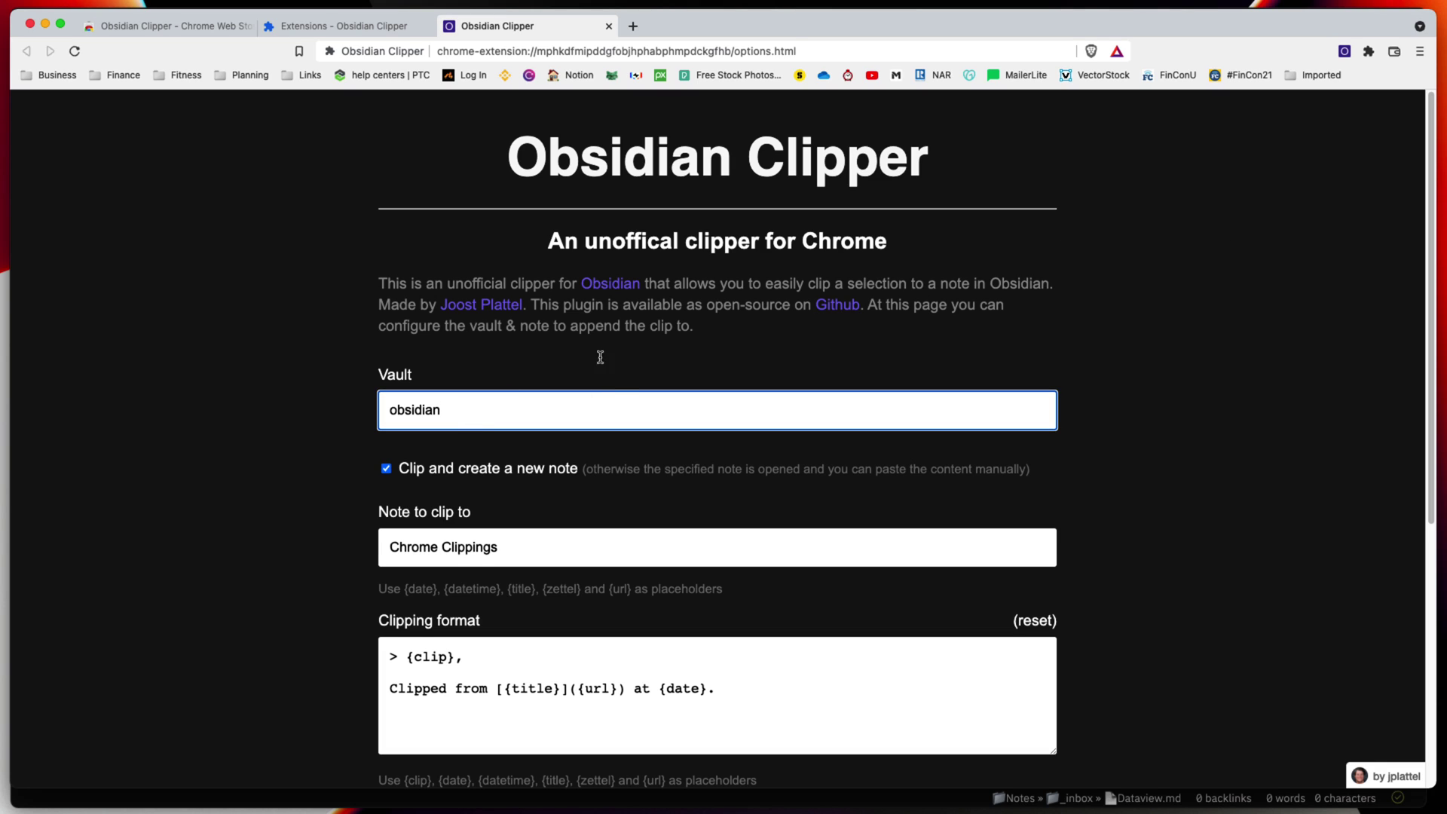
drag(460, 408, 382, 408)
text(Mec)
text(ce)
click(412, 449)
click(441, 407)
click(431, 453)
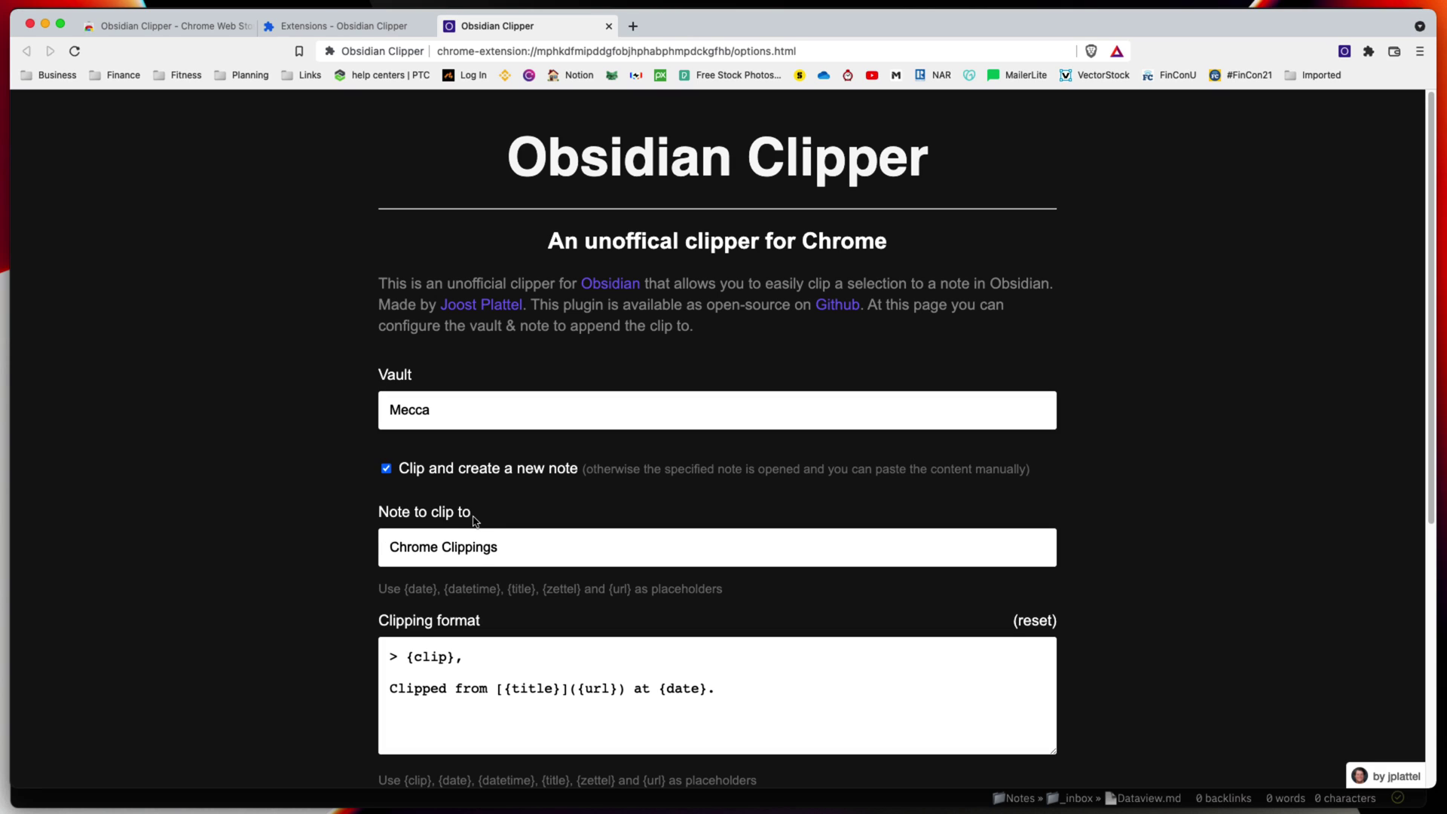
Step: Replace the note name 'Chrome Clippings' with web-clippings-{zettel}, copying zettel from the hint
drag(500, 551, 386, 553)
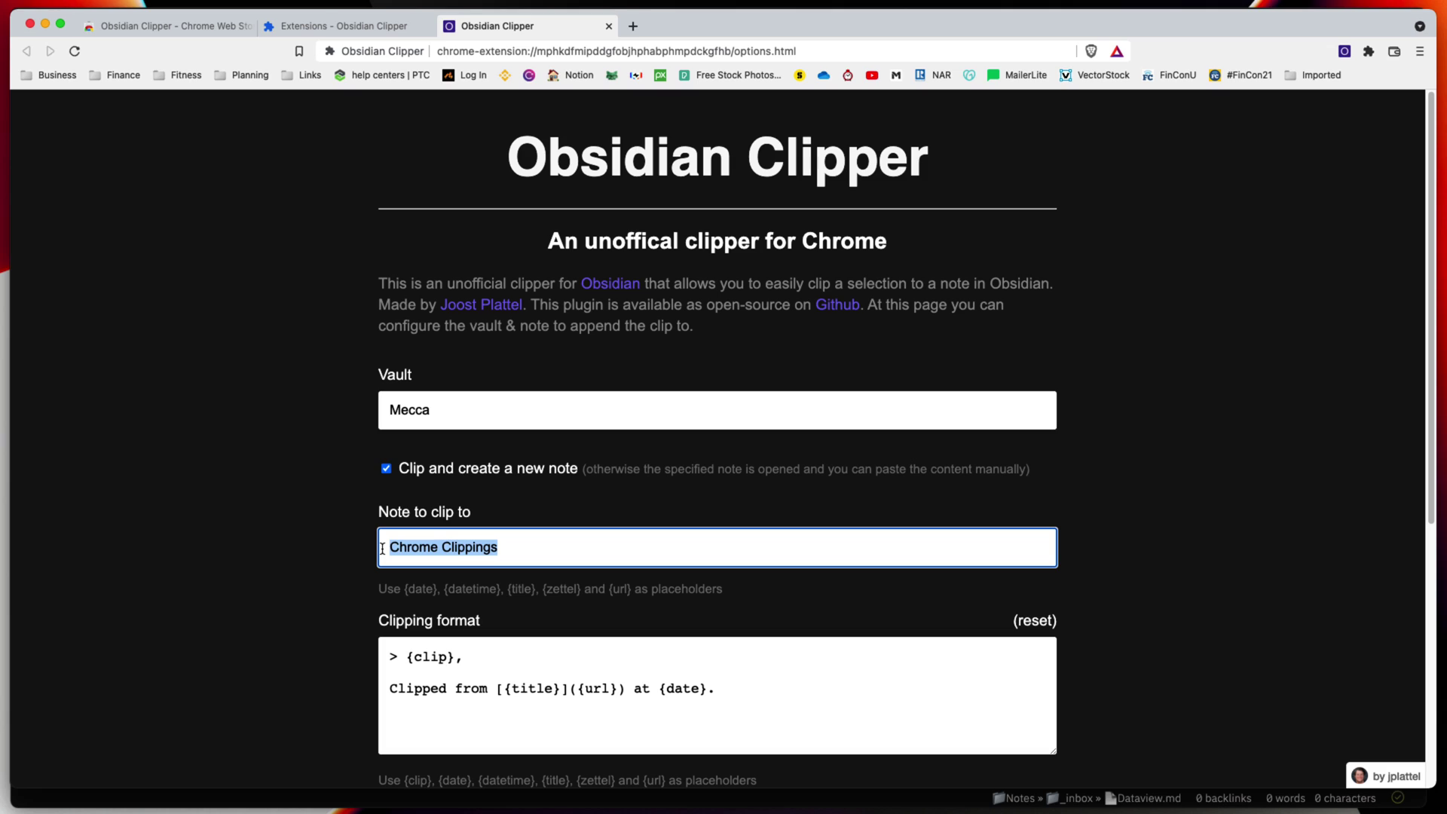
text(web)
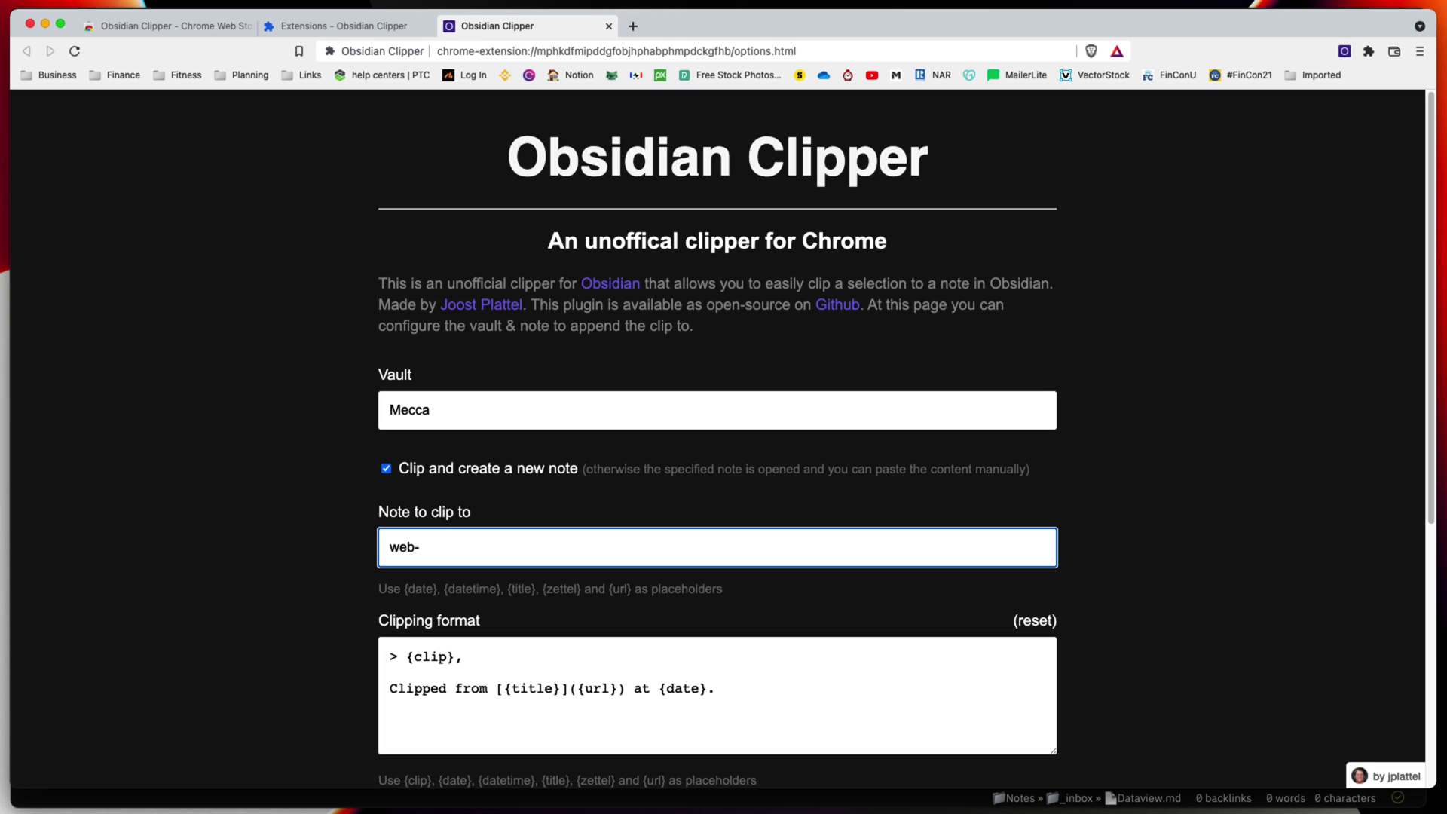
text(-clipping)
key(BackSpace)
key(BackSpace)
key(BackSpace)
text(ings-{)
drag(546, 591, 578, 593)
key(cmd+c)
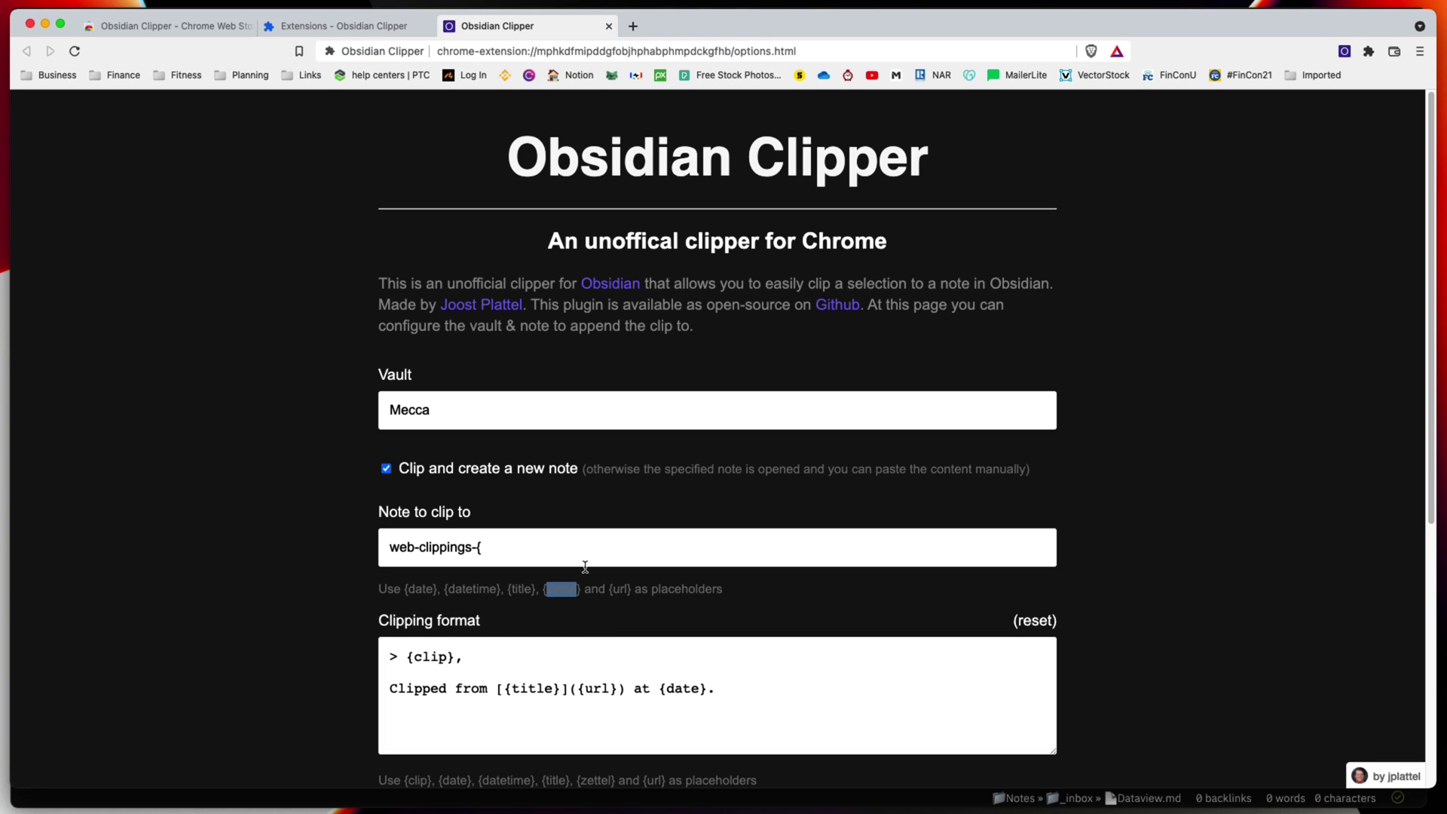
click(501, 546)
key(cmd+v)
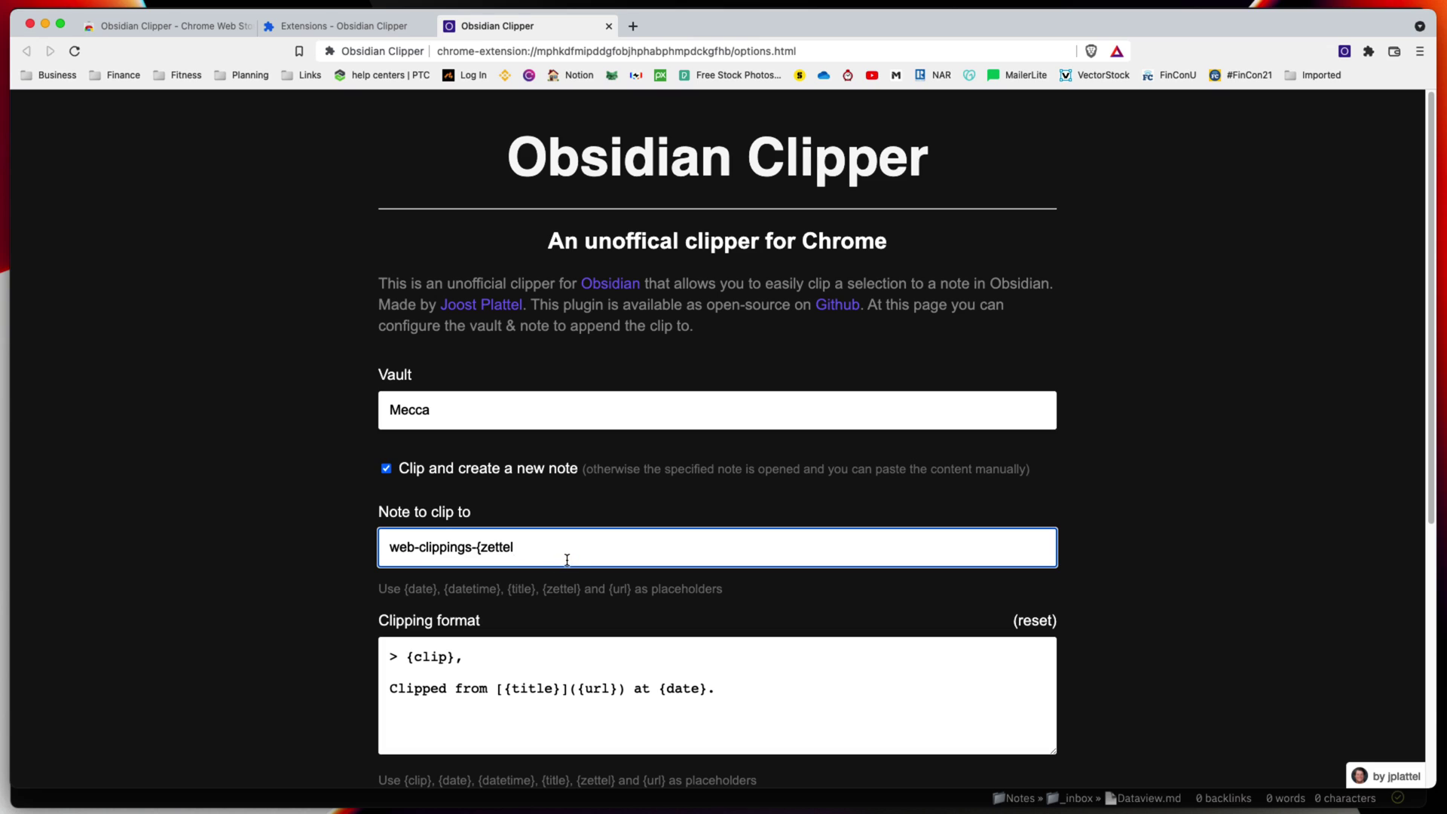
text(})
Step: Insert a blank first line above the '> {clip}' line of the Clipping format template
scroll(465, 548, down, 3)
click(384, 439)
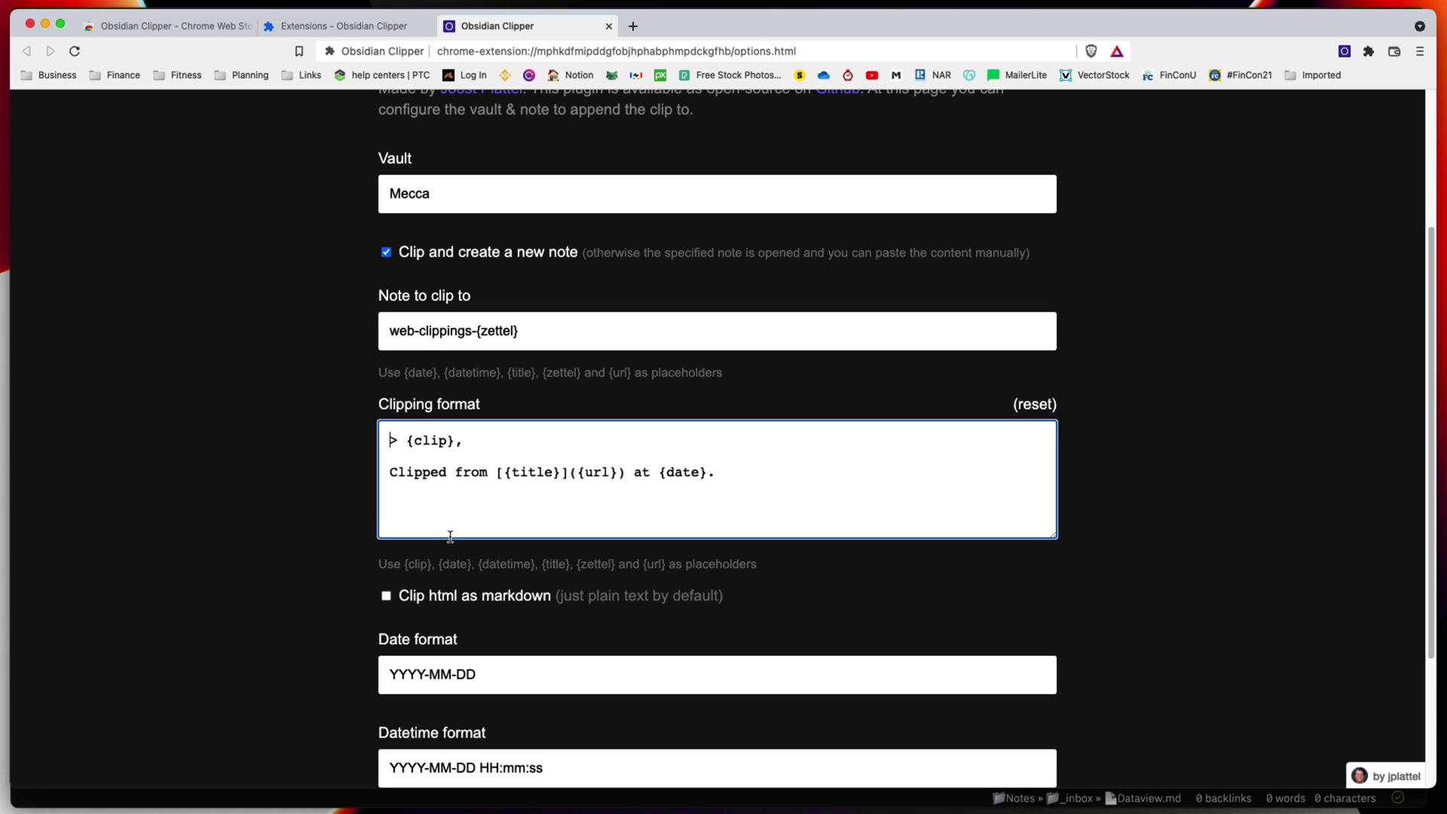
key(Return)
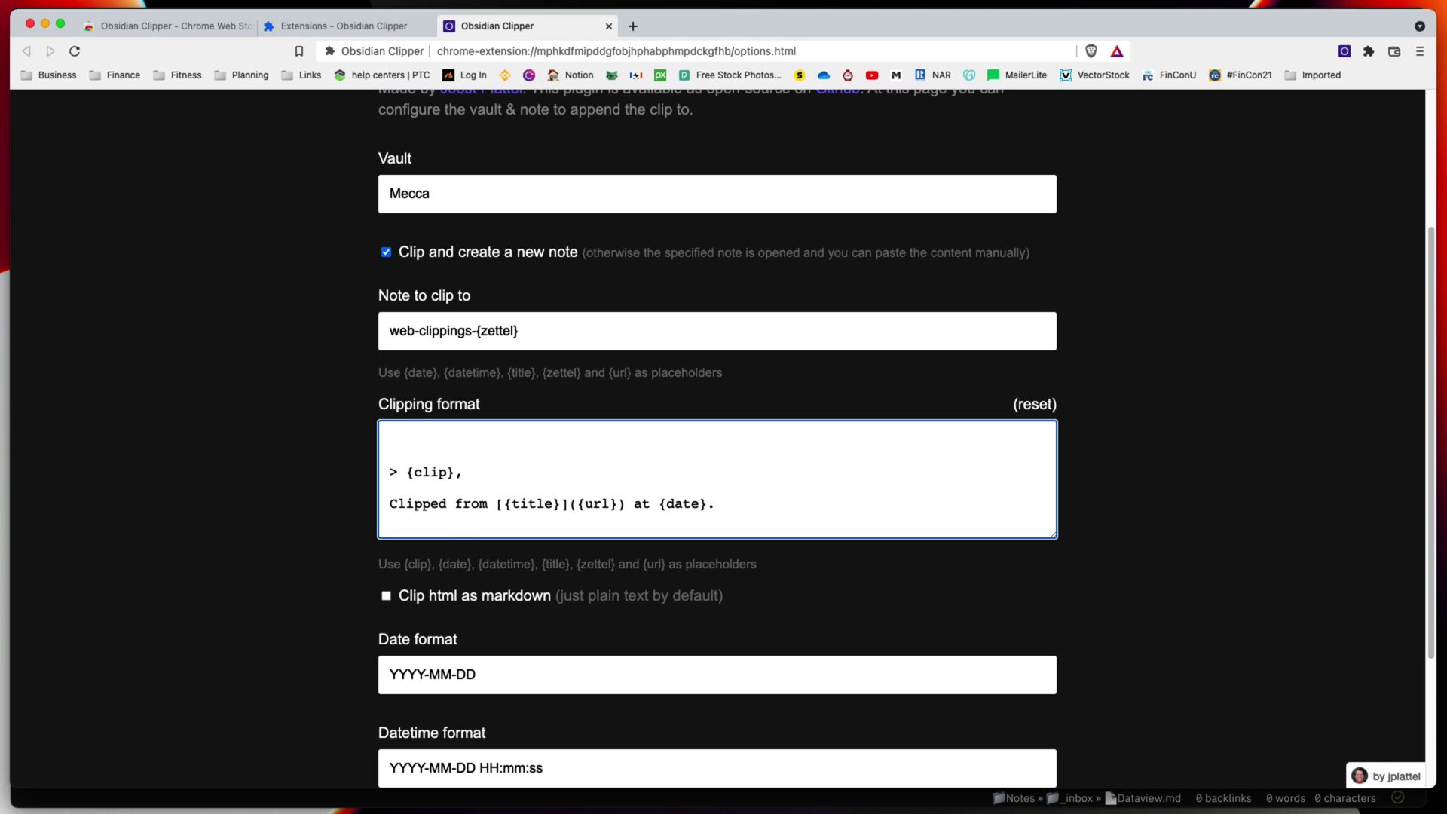
click(404, 437)
drag(727, 506, 385, 485)
click(514, 484)
drag(707, 504, 634, 506)
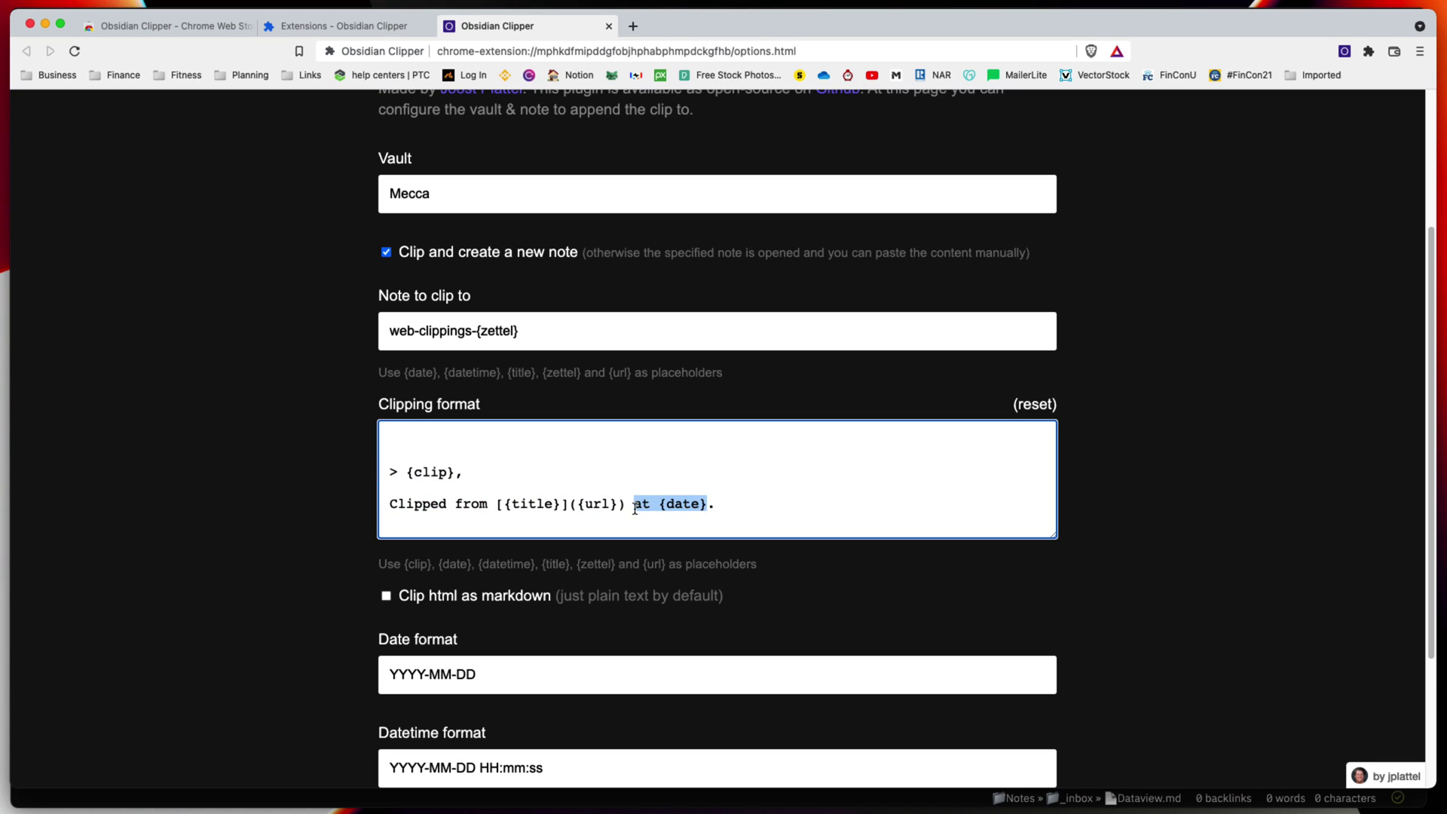
click(409, 441)
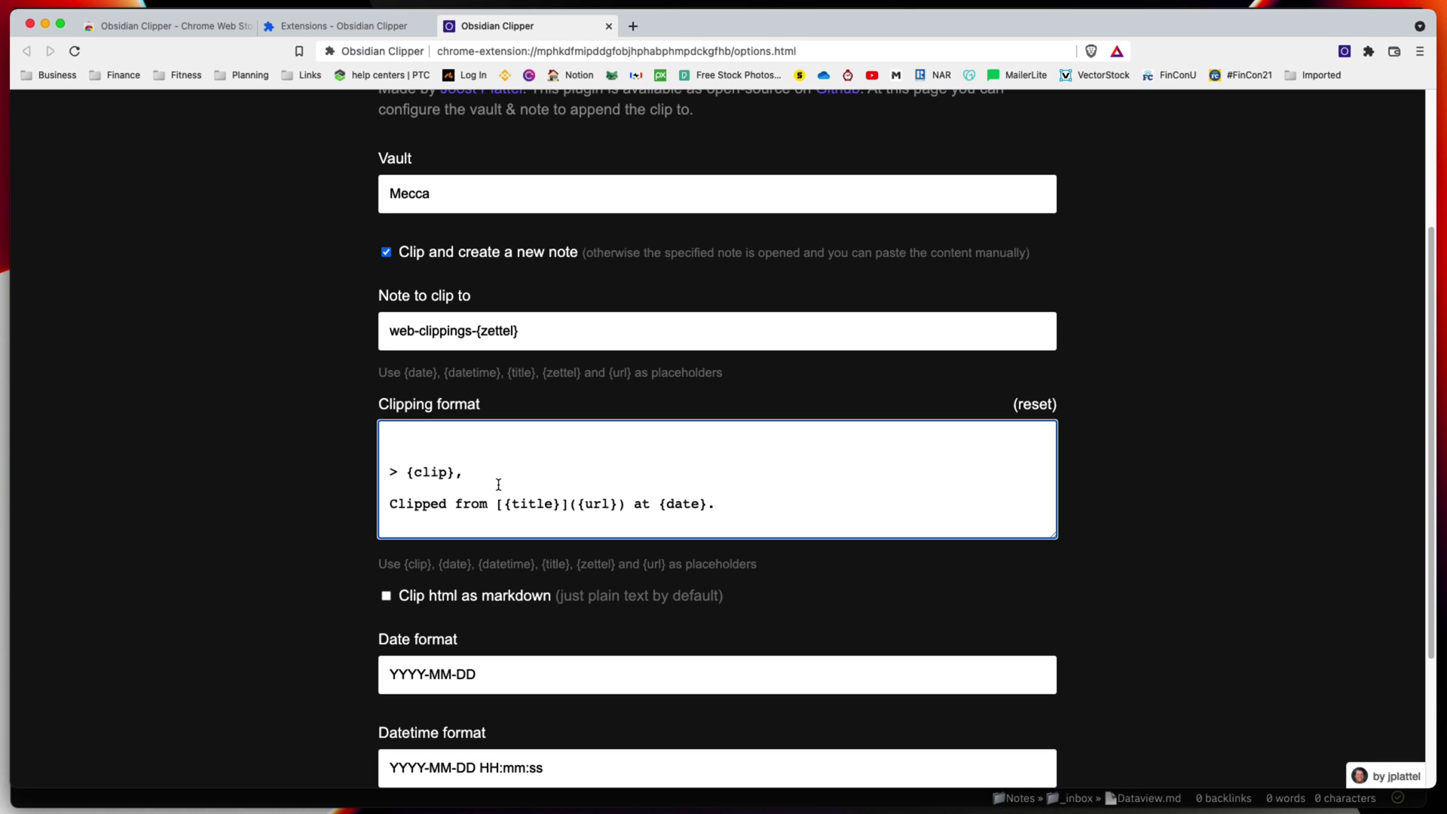
Step: Type a '---' / 'type: webclipping' / '---' frontmatter block on the new top lines
text(--)
key(Return)
key(Return)
key(Return)
text(---)
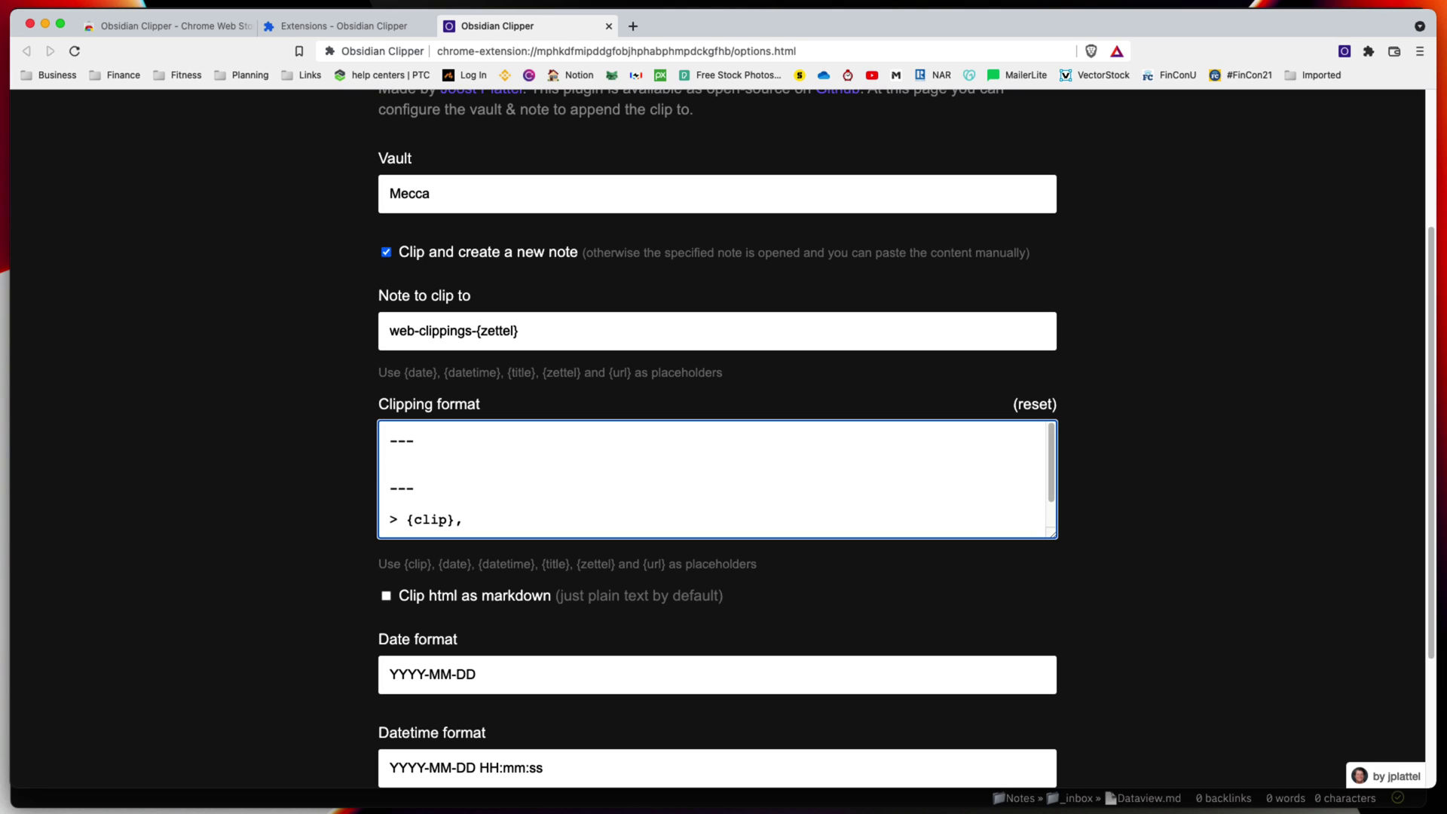
text(type: webclipping)
double_click(497, 461)
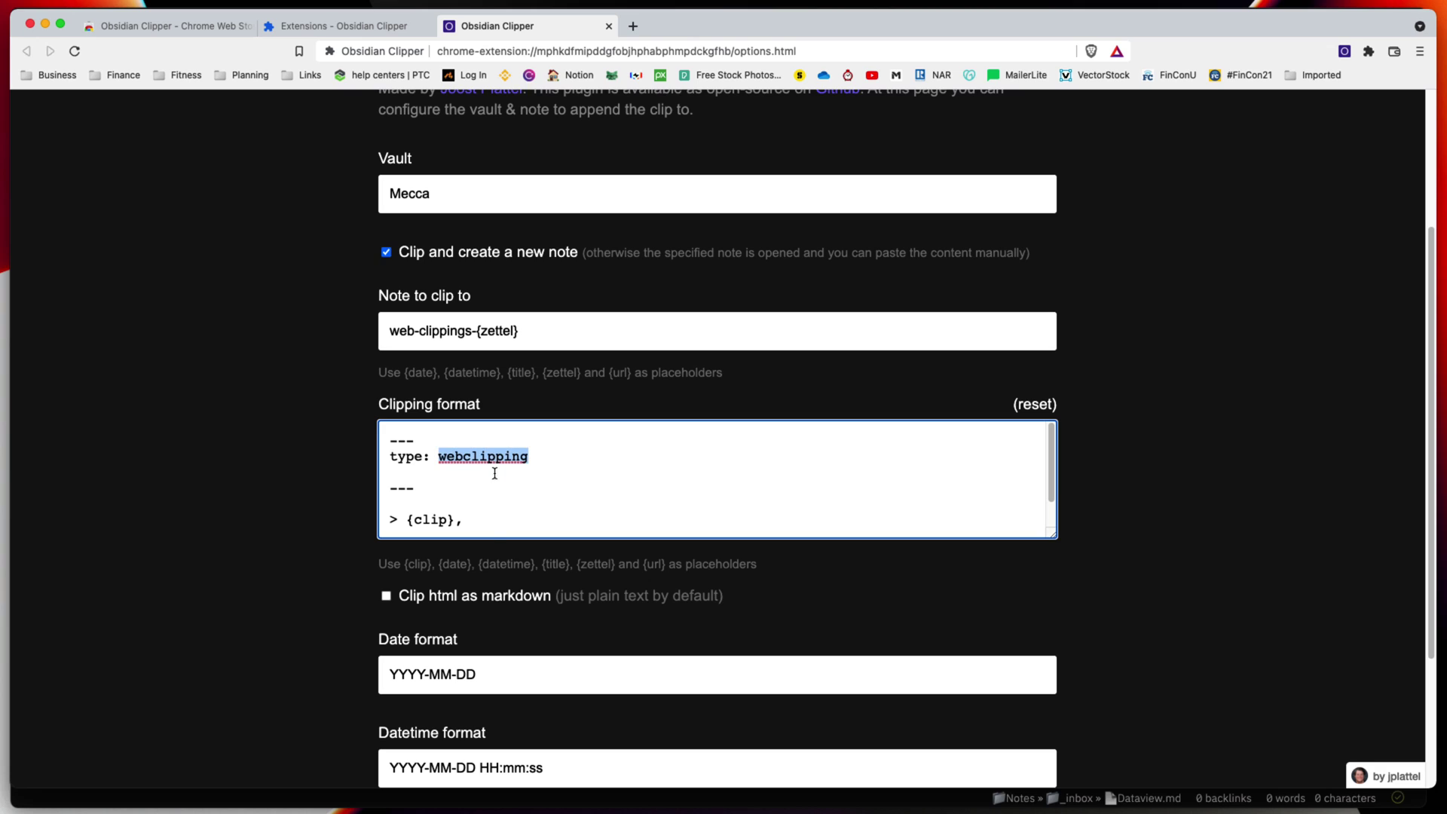
key(Down)
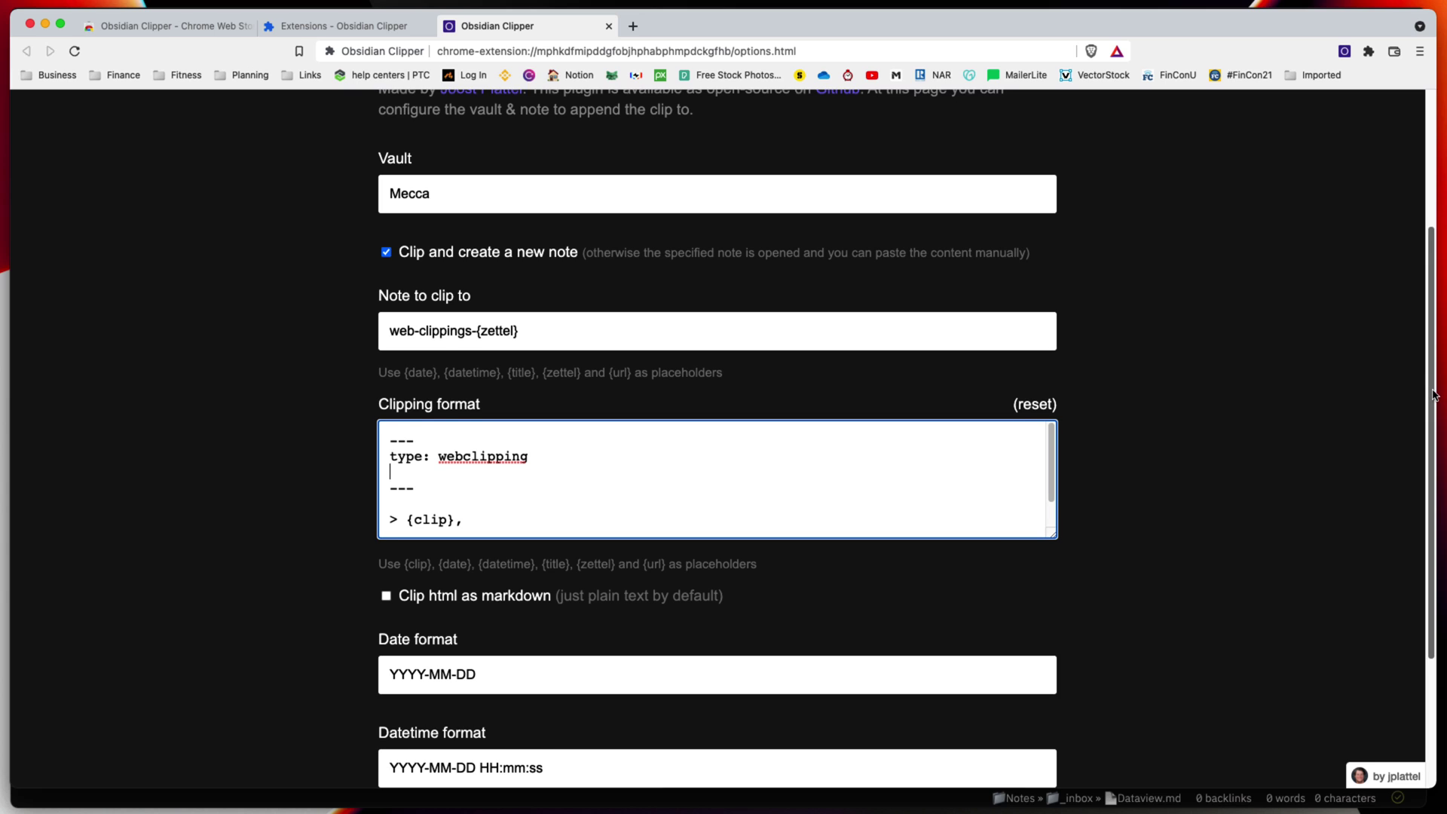
drag(1435, 393, 1417, 553)
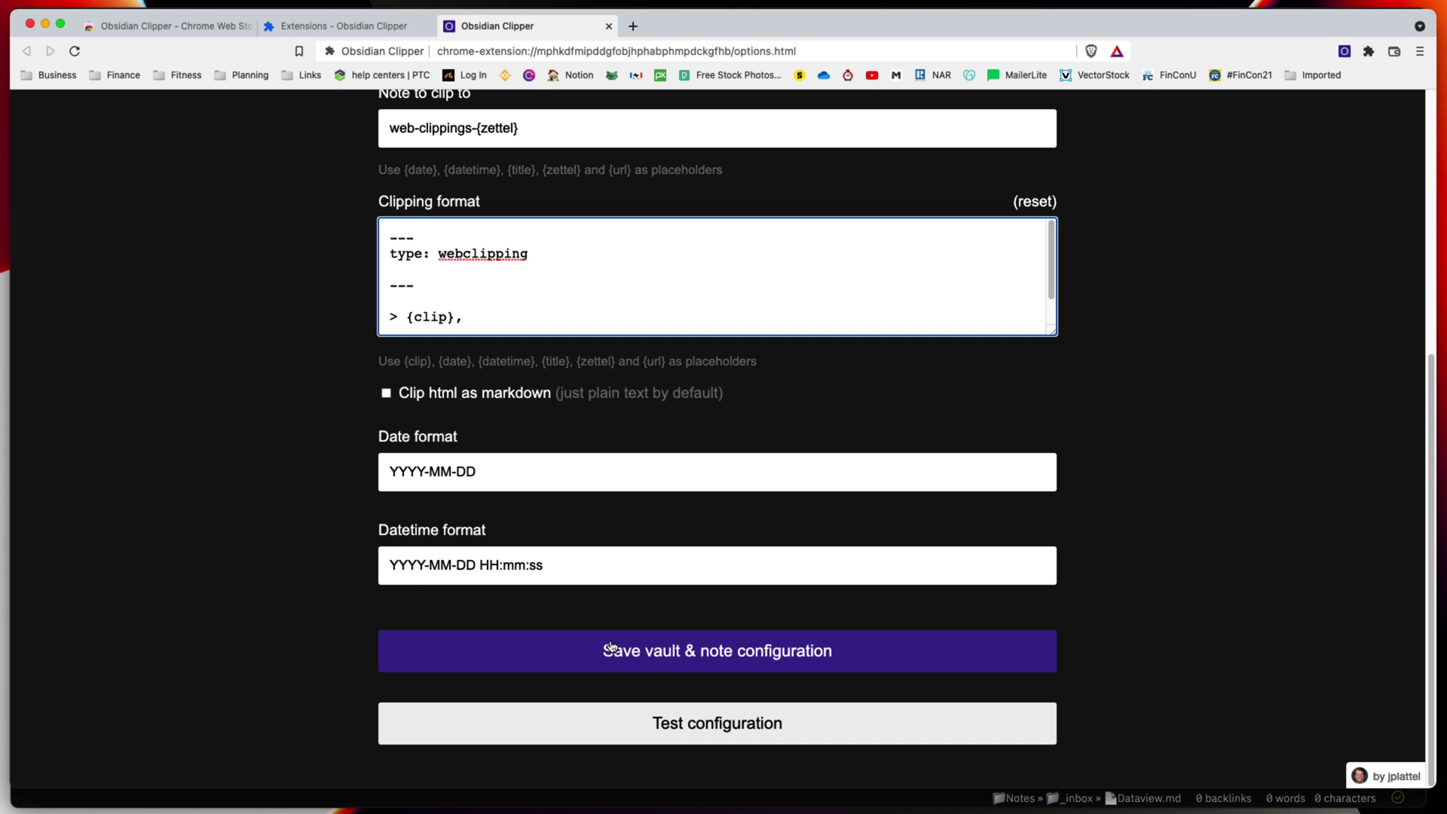
Step: Save the vault and note configuration, send a test clip, and always allow jplattel.github.io to open Obsidian
click(652, 661)
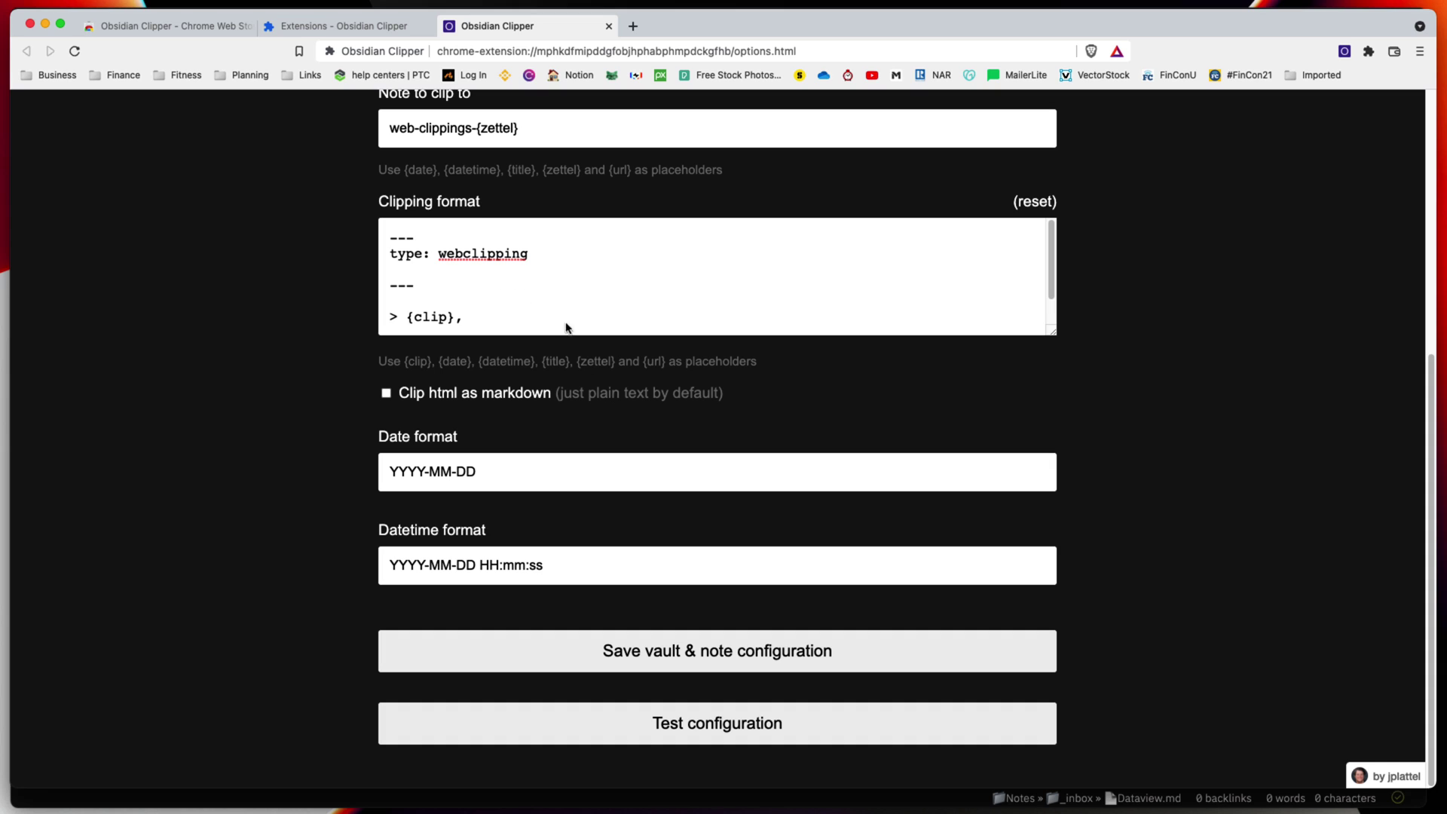
click(699, 727)
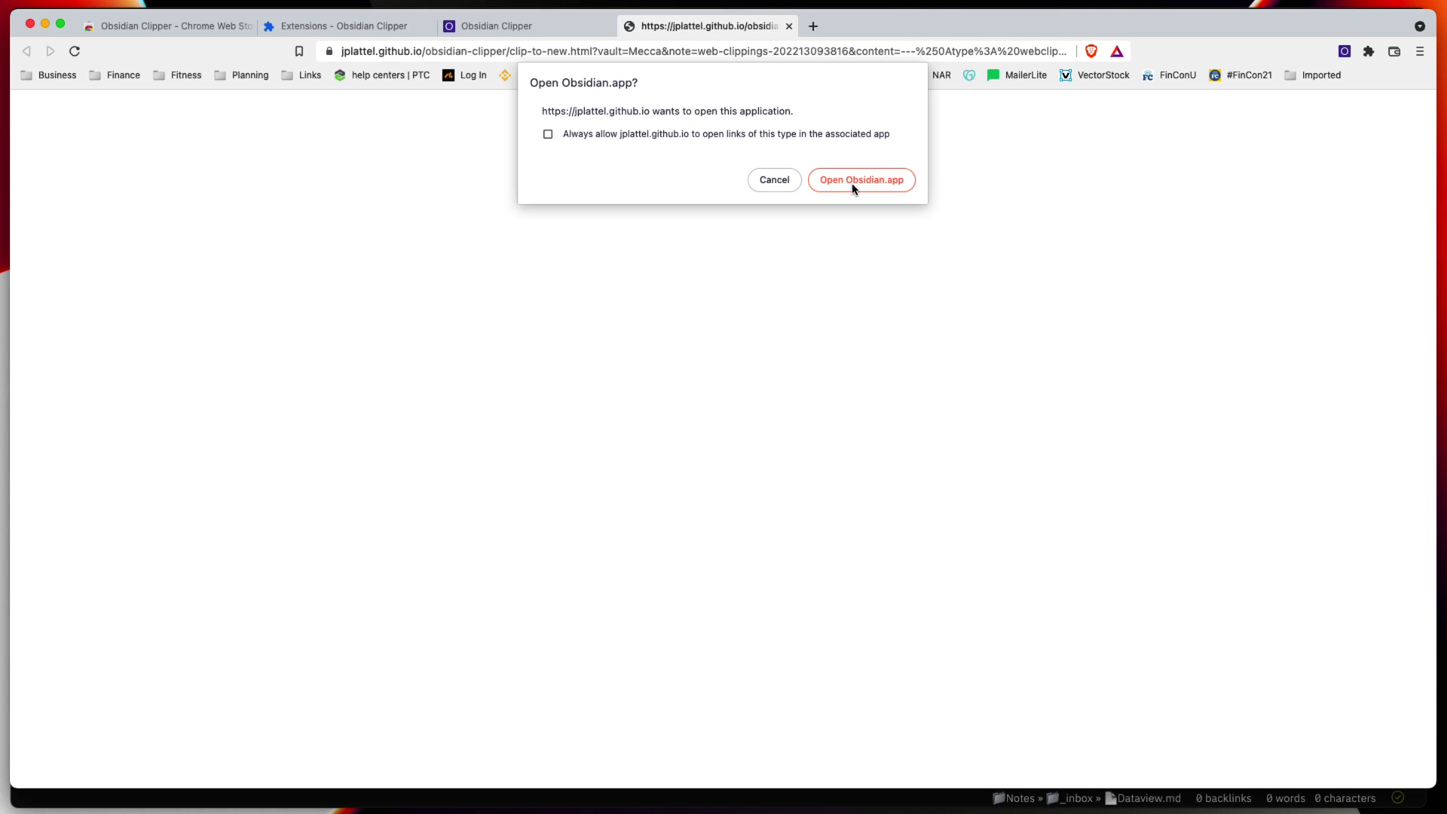
click(548, 134)
Step: Open the test clip in Obsidian and check its unique title number, frontmatter, quoted clip and date
click(847, 187)
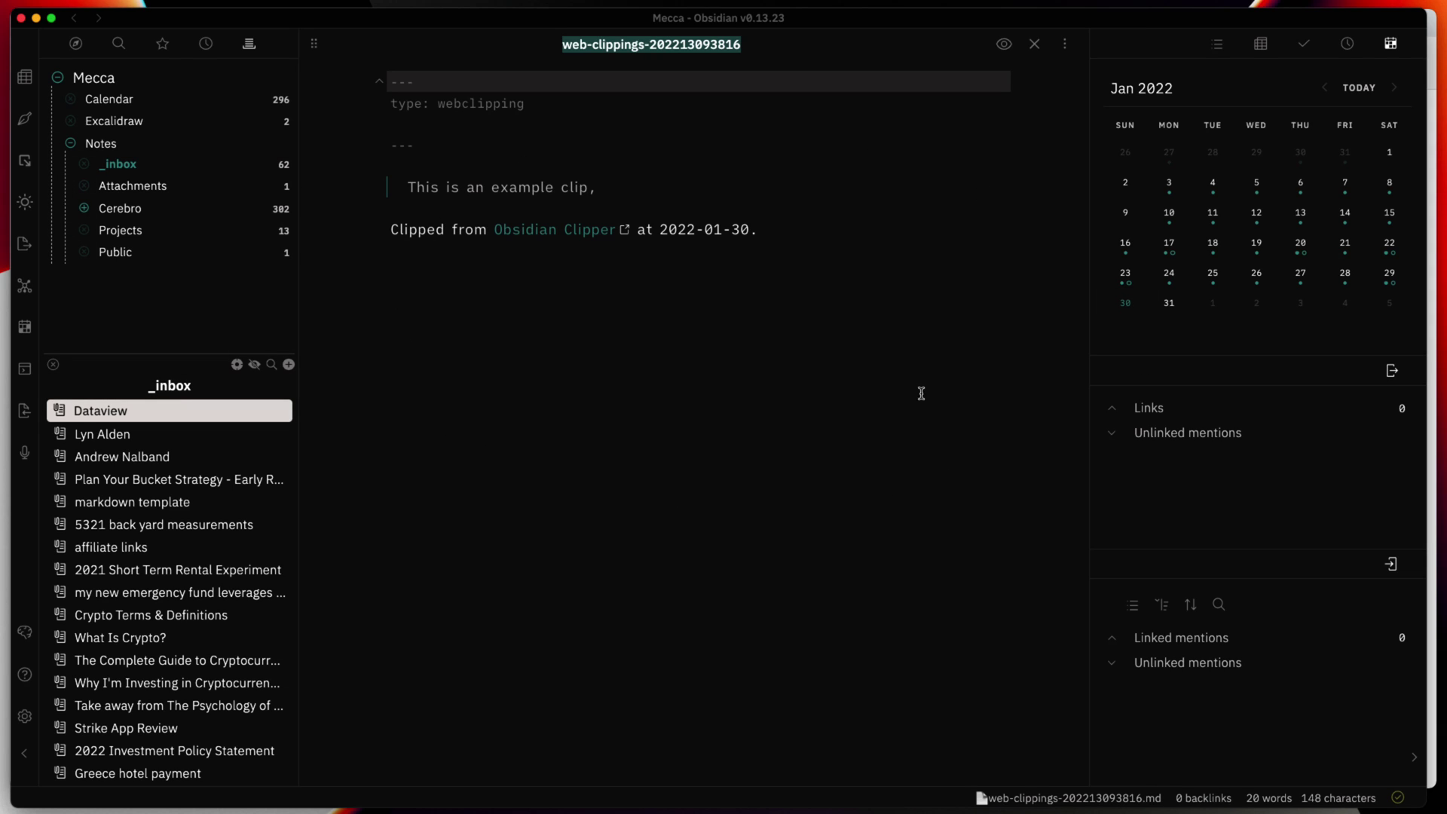
click(584, 47)
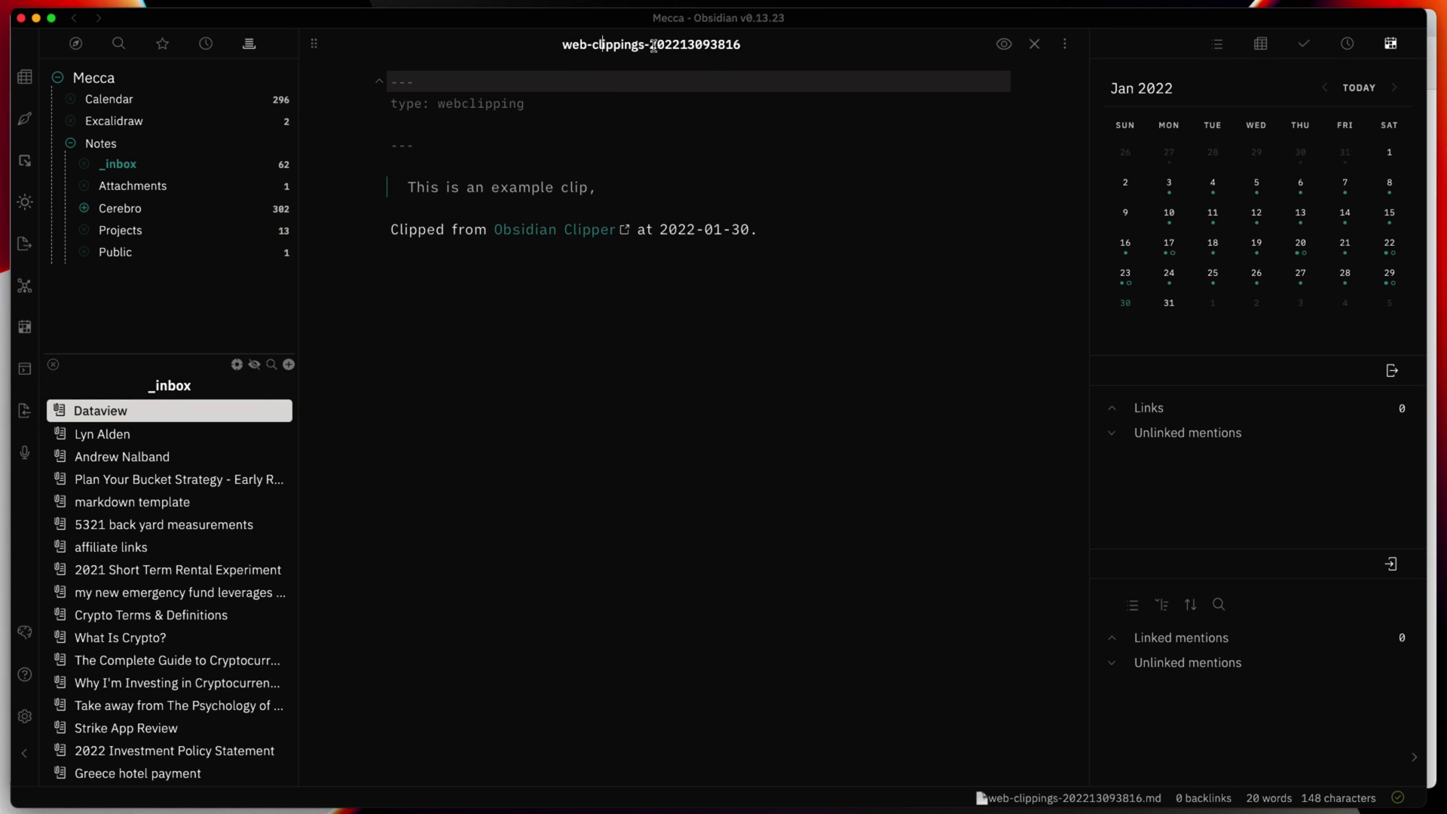
drag(650, 46, 743, 46)
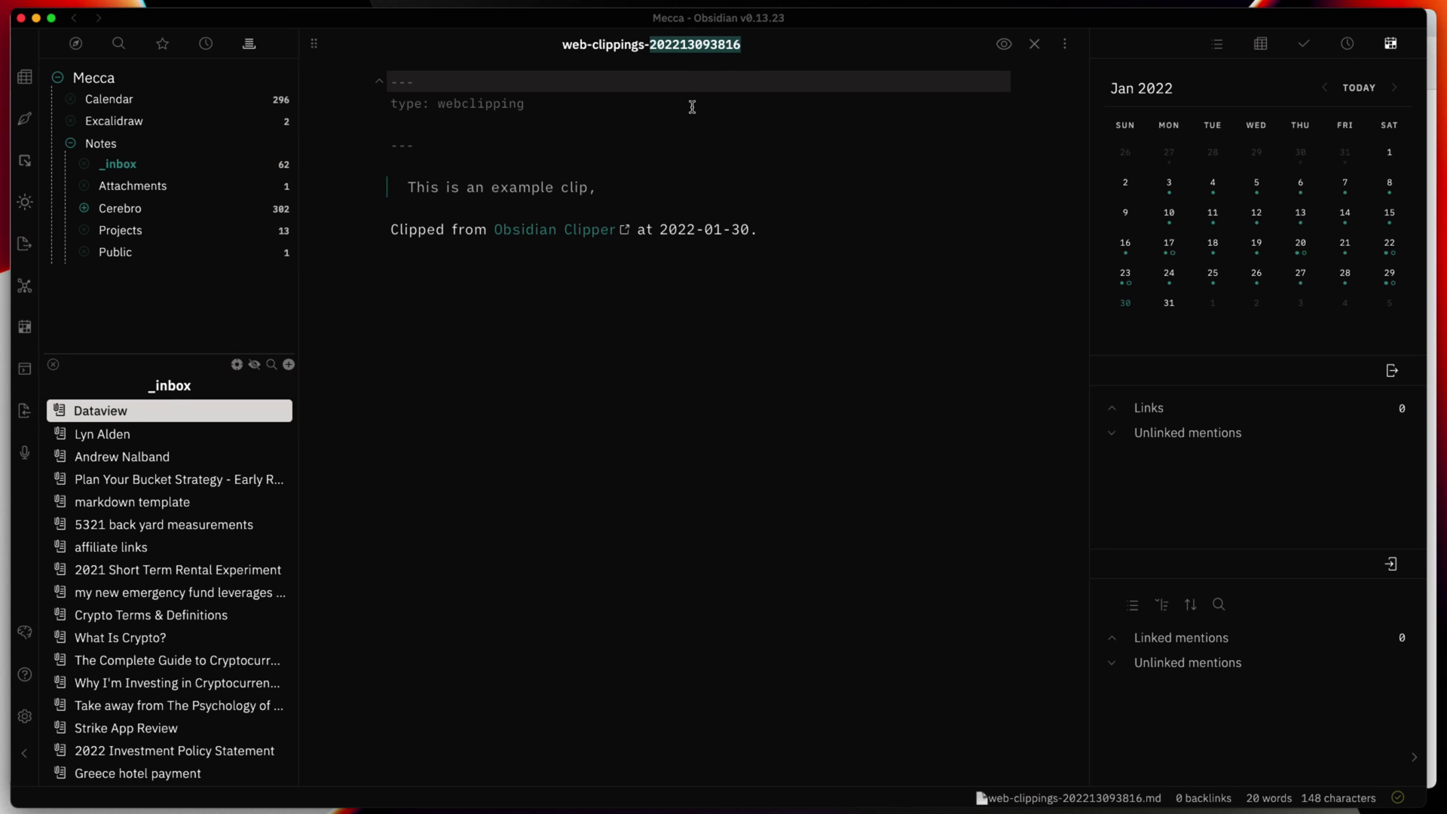
drag(521, 147, 352, 88)
click(453, 146)
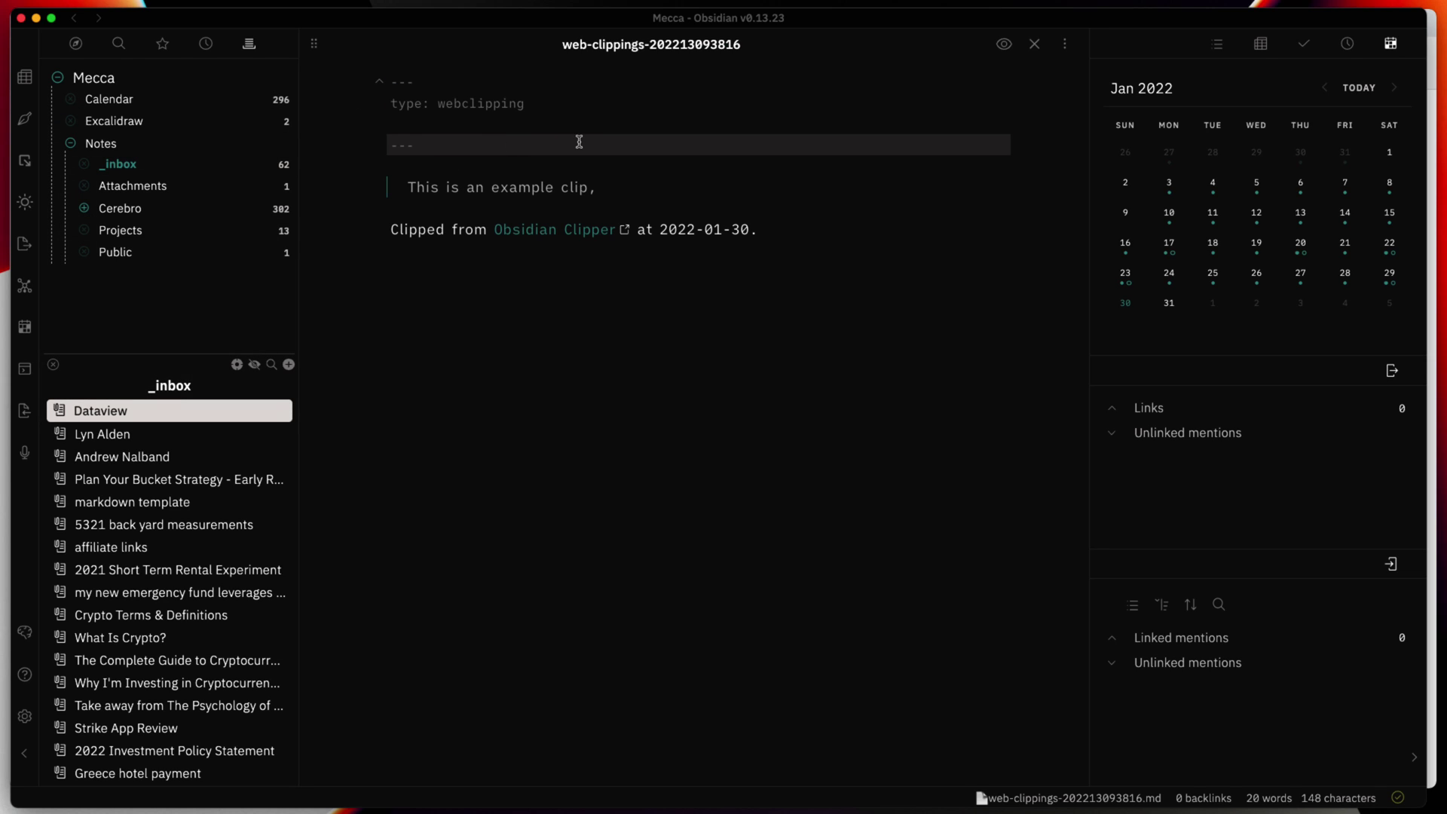
click(640, 181)
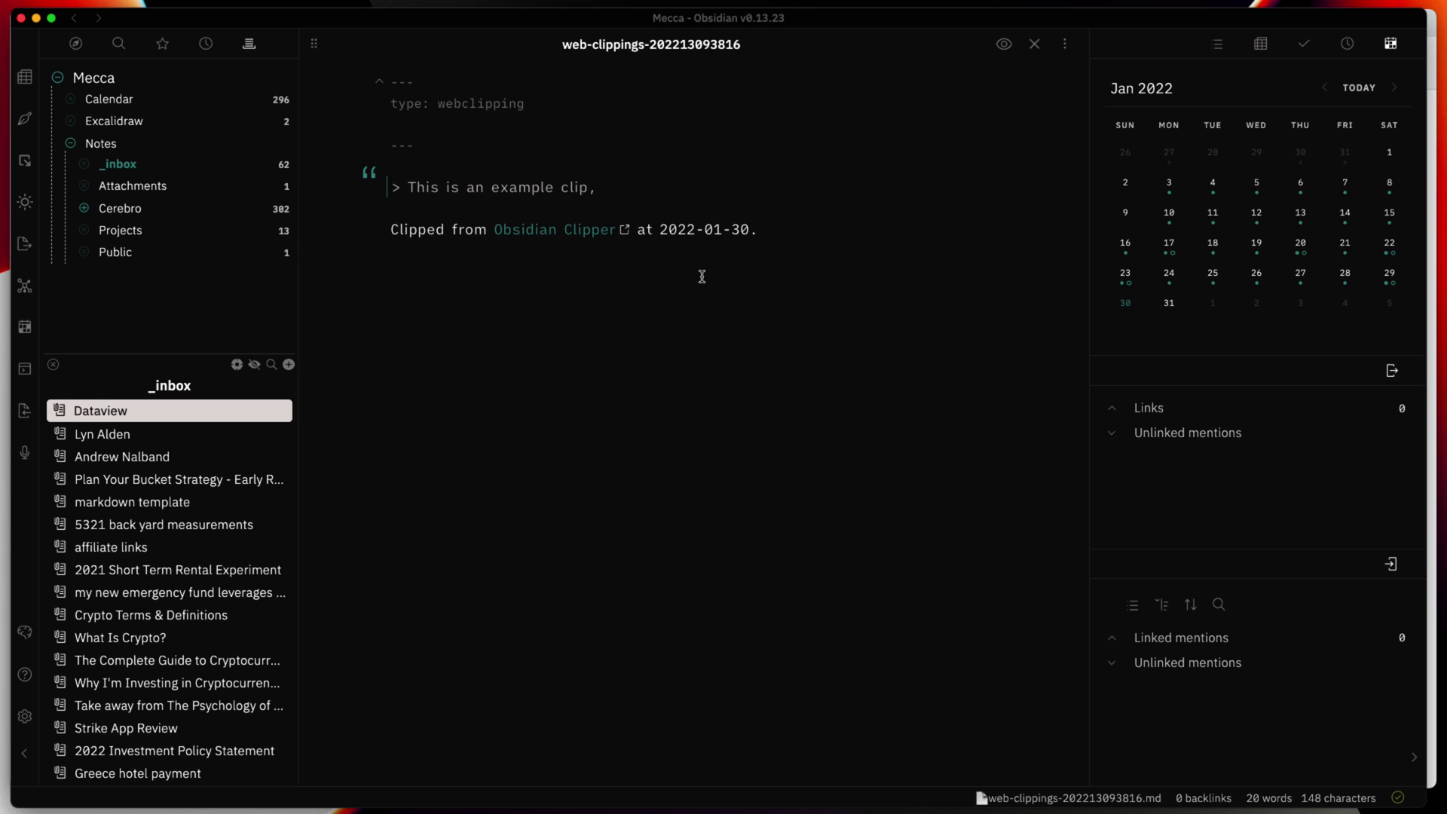
drag(408, 187, 643, 187)
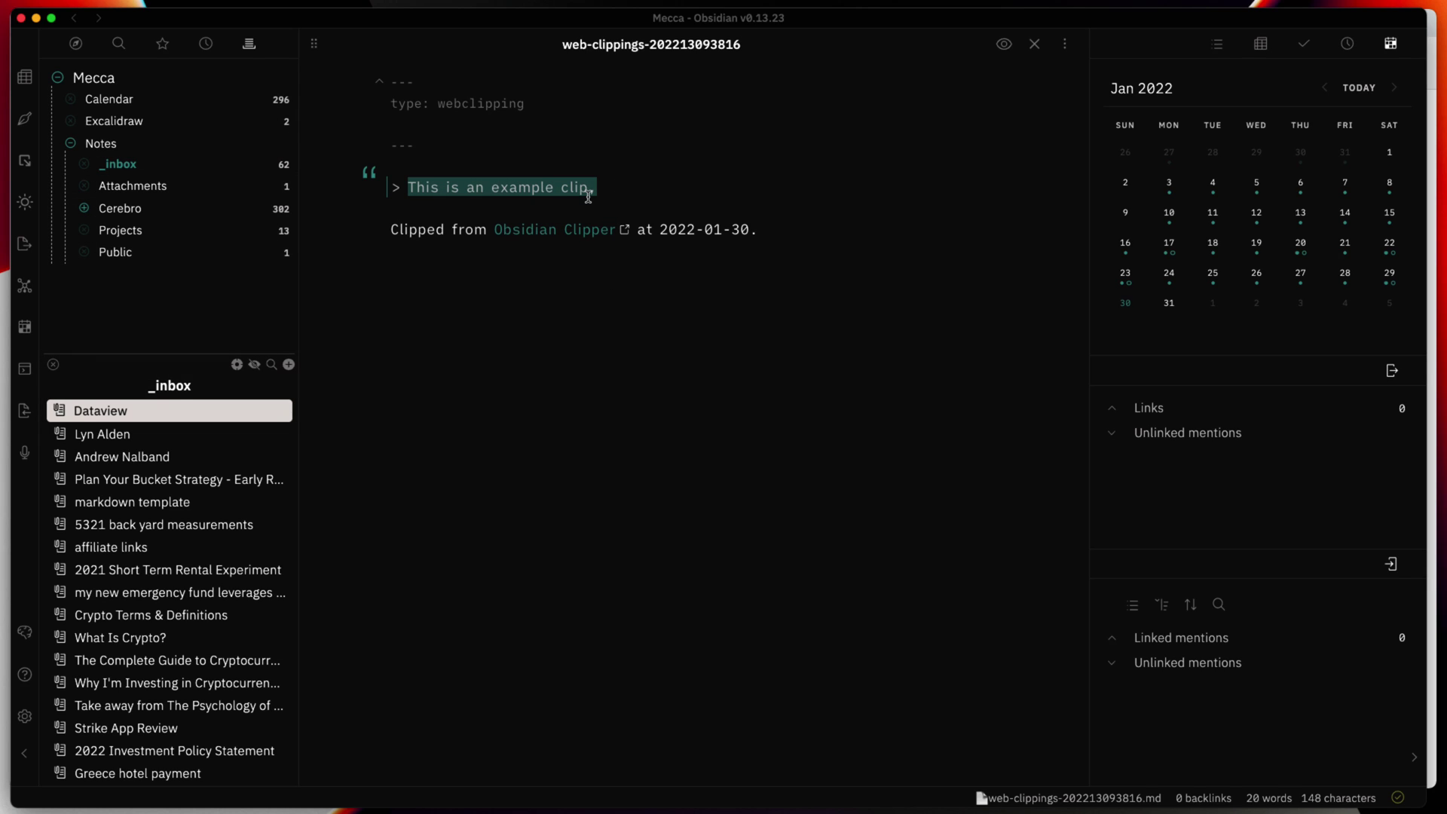
click(438, 242)
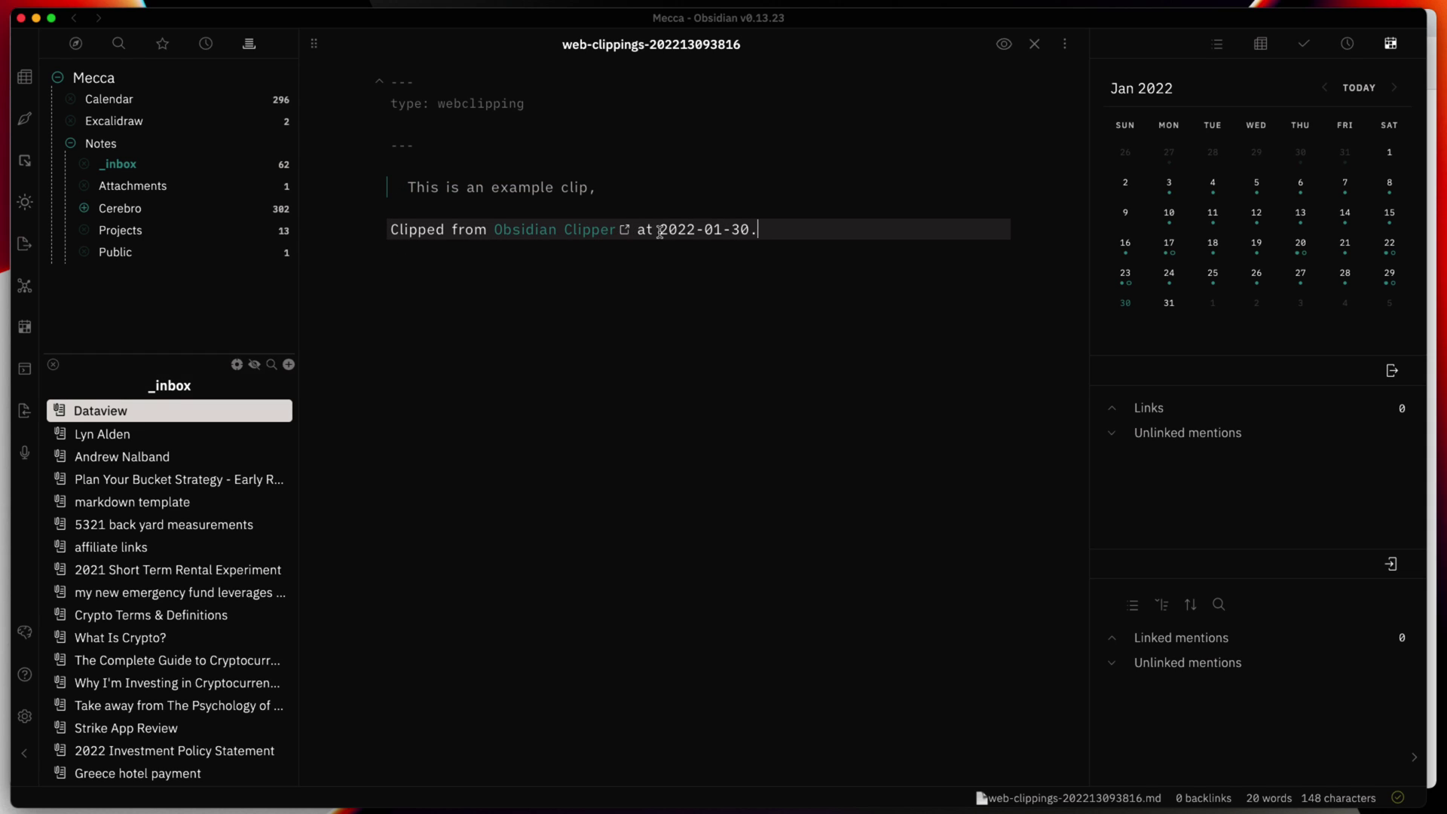
drag(659, 230, 733, 320)
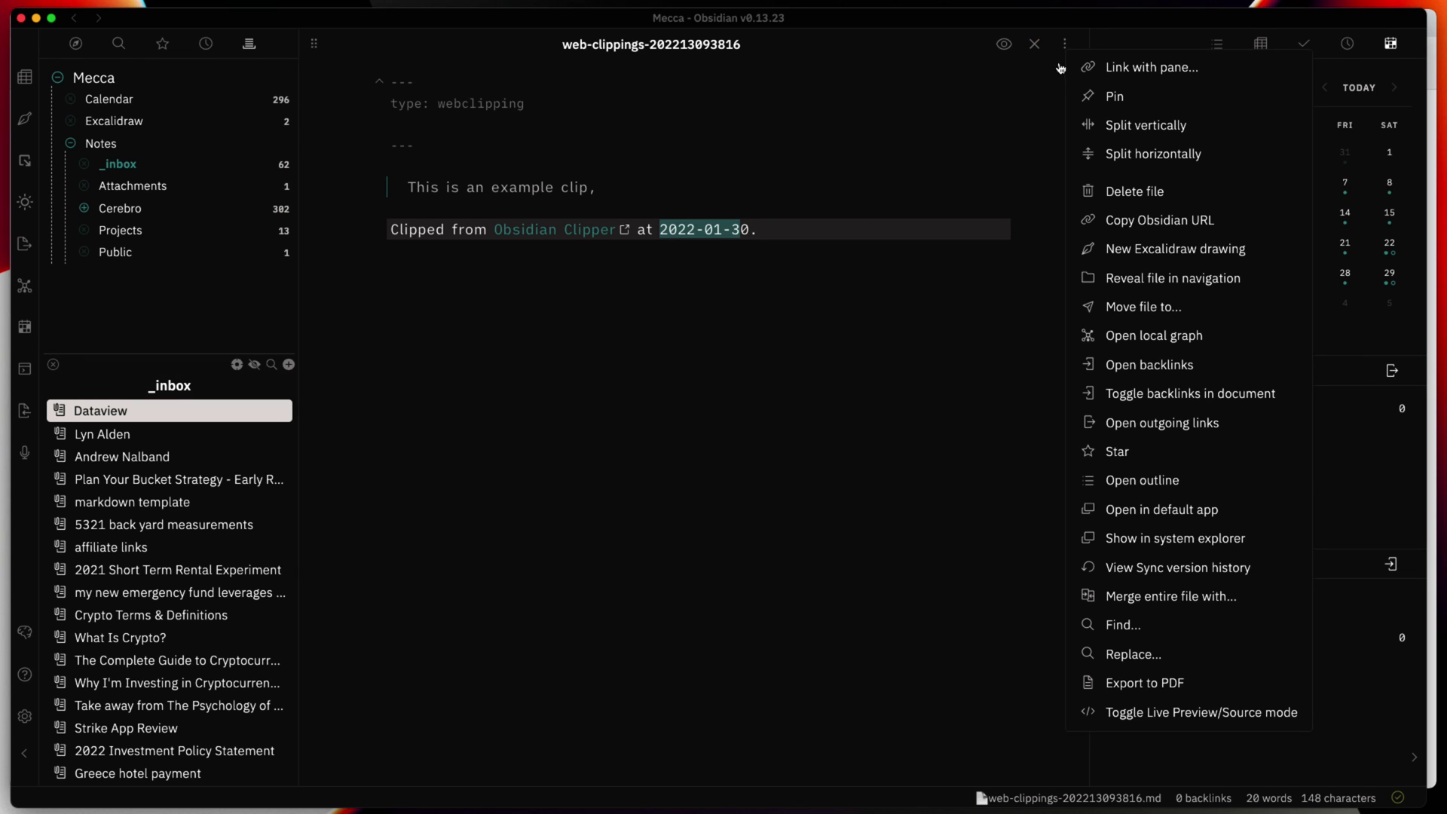
click(1065, 196)
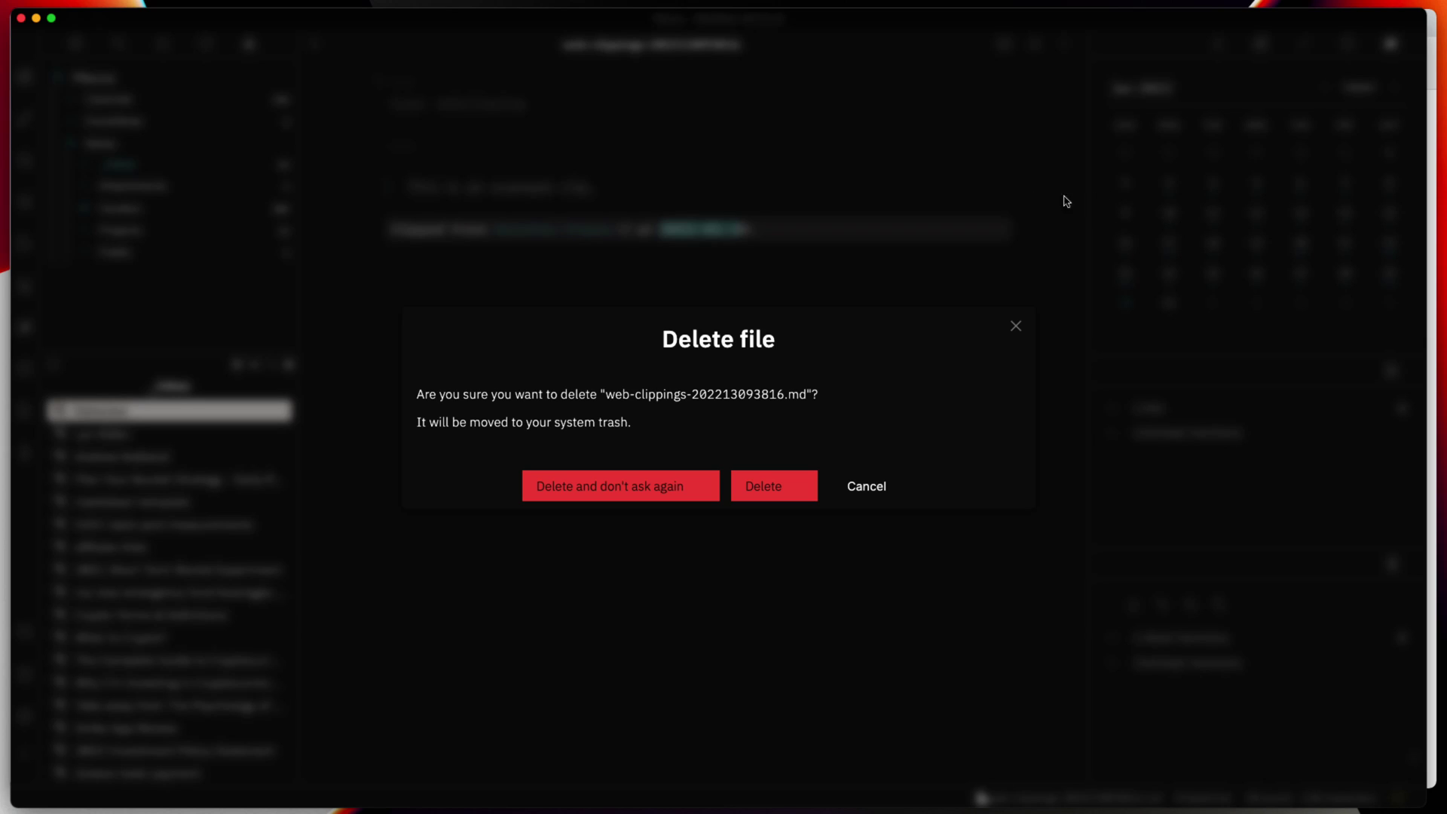
click(795, 481)
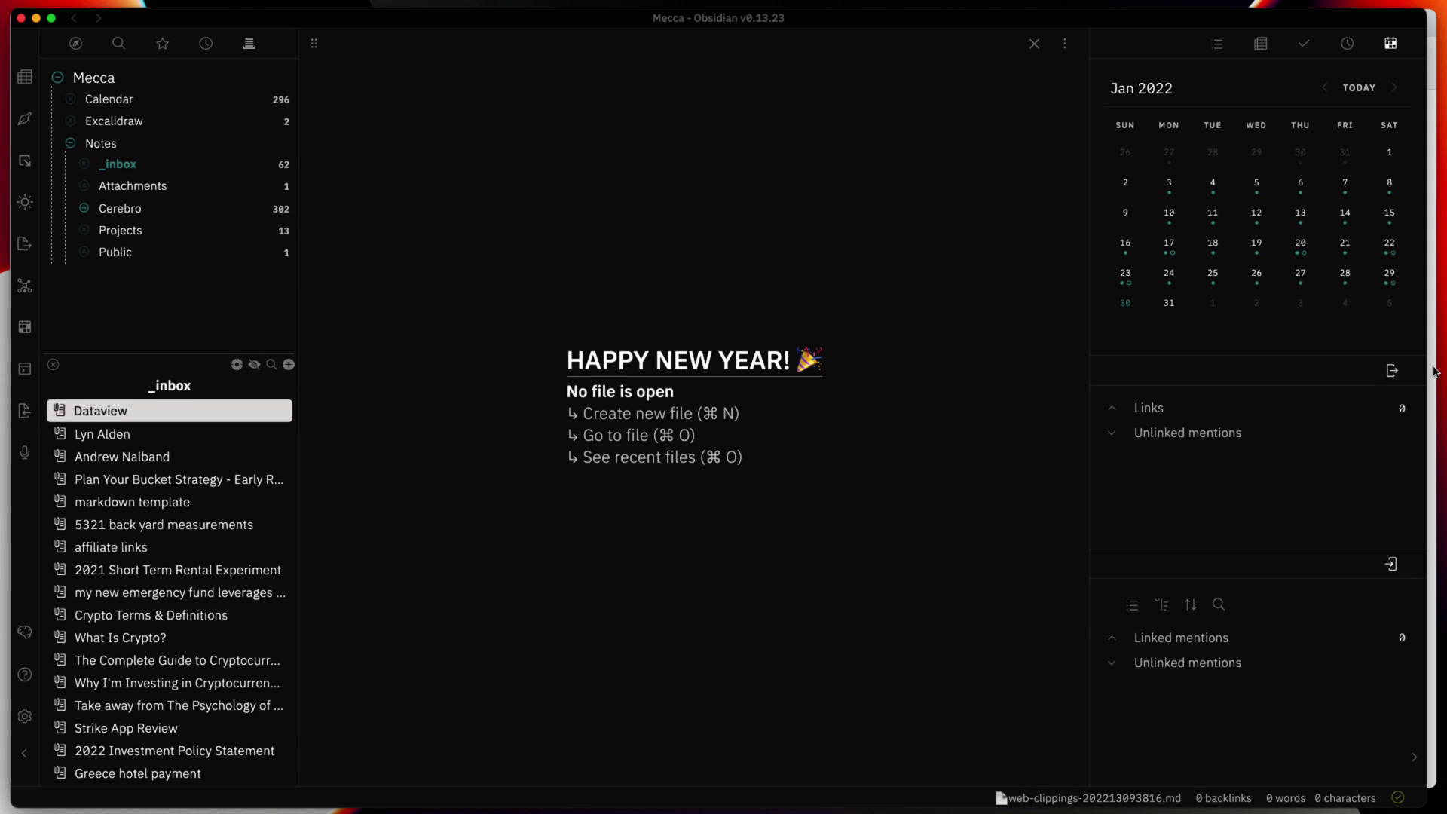
click(1435, 372)
Step: Go to medium.com, open 'How I lost all my money in Crypto', and highlight its first two paragraphs
click(772, 52)
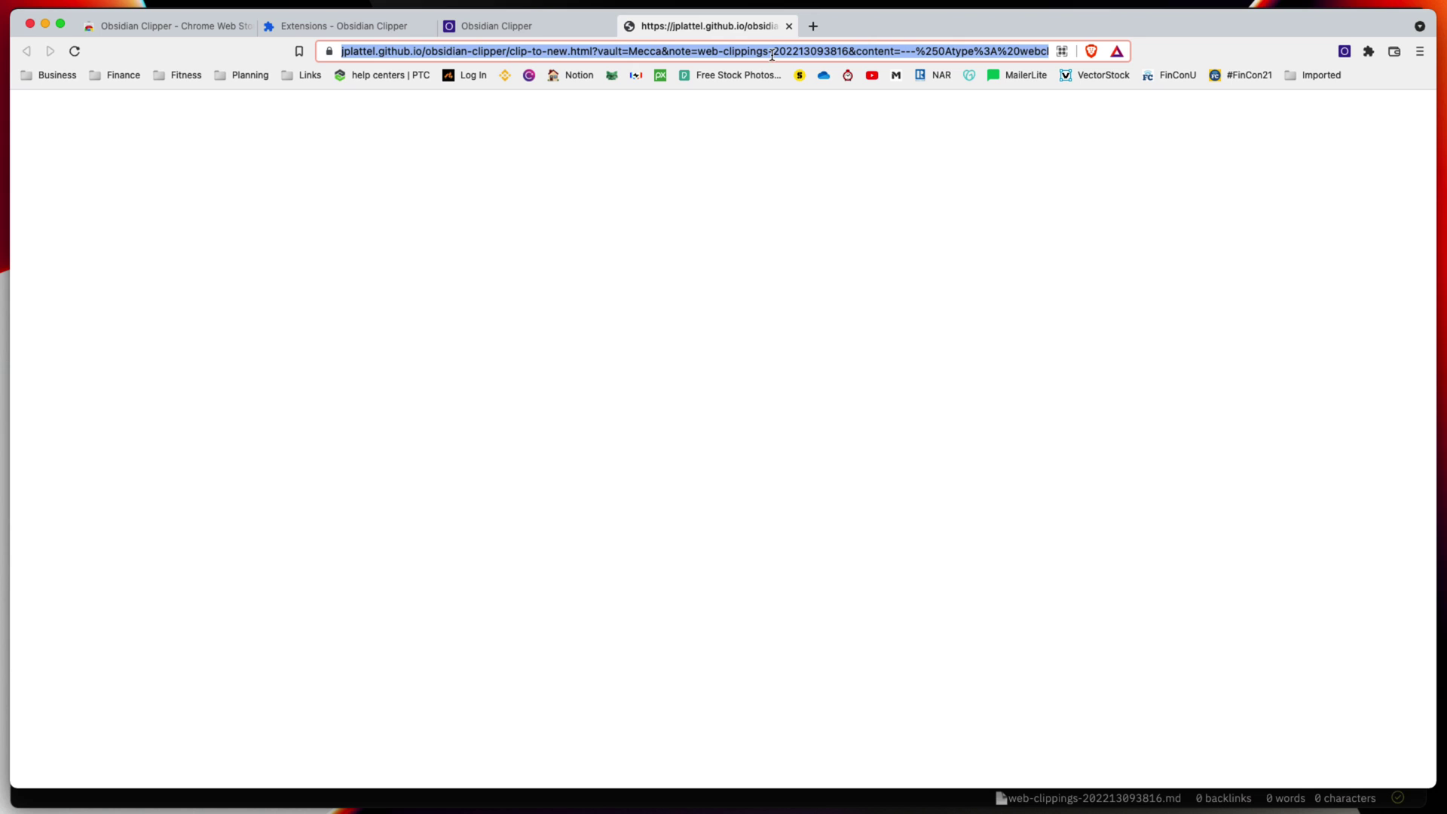
text(medi)
key(Return)
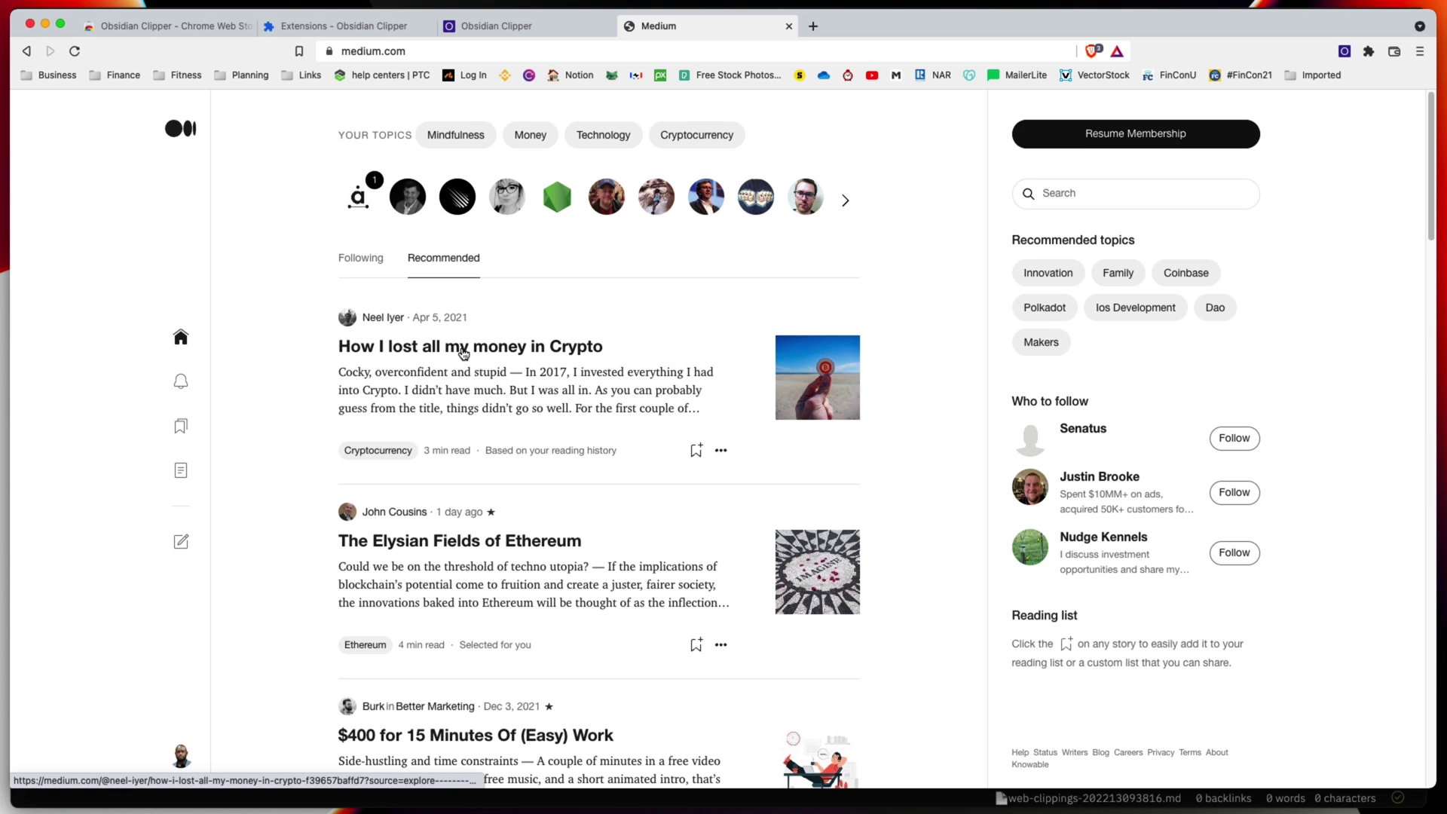
click(463, 353)
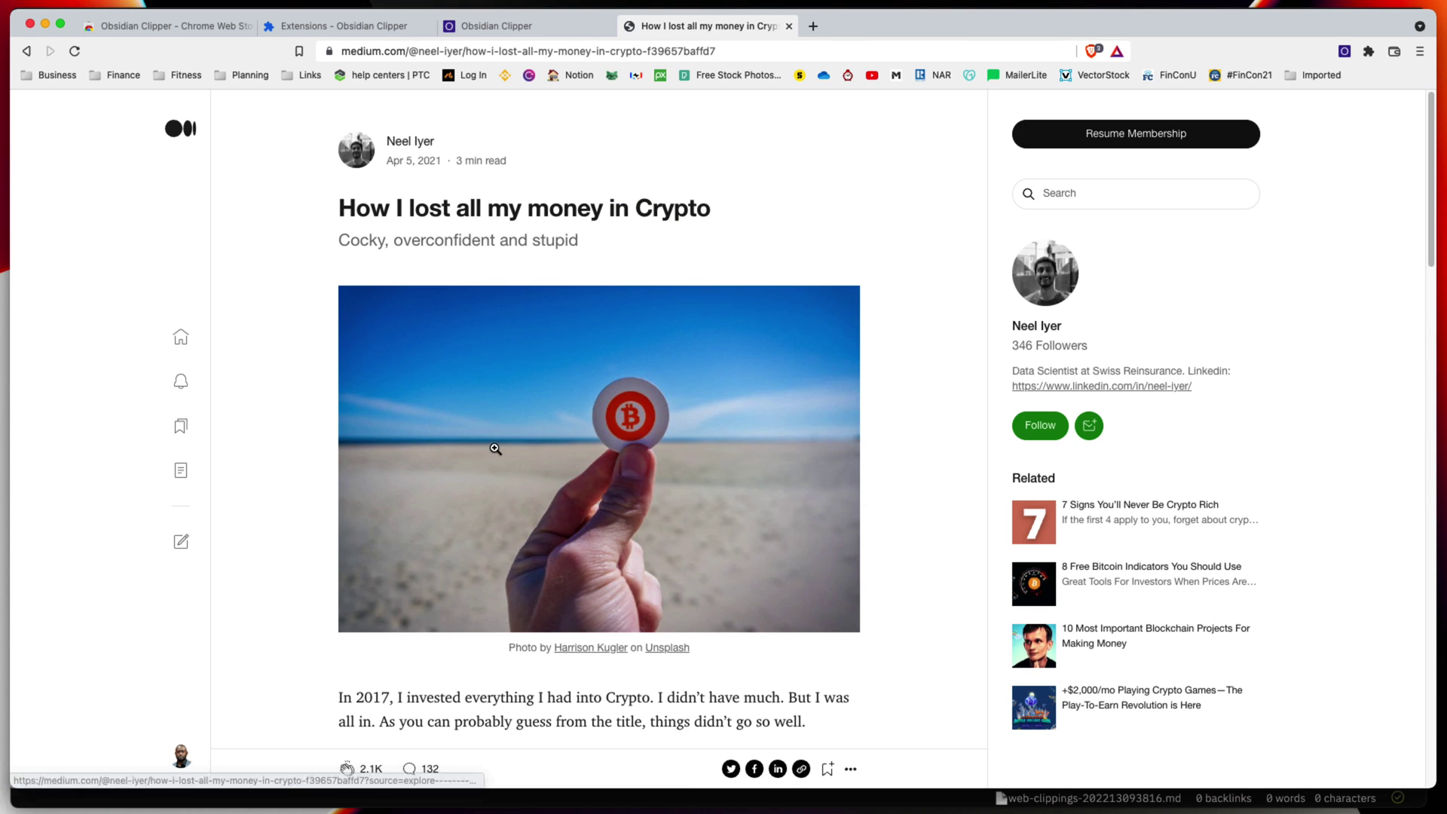
scroll(759, 517, down, 5)
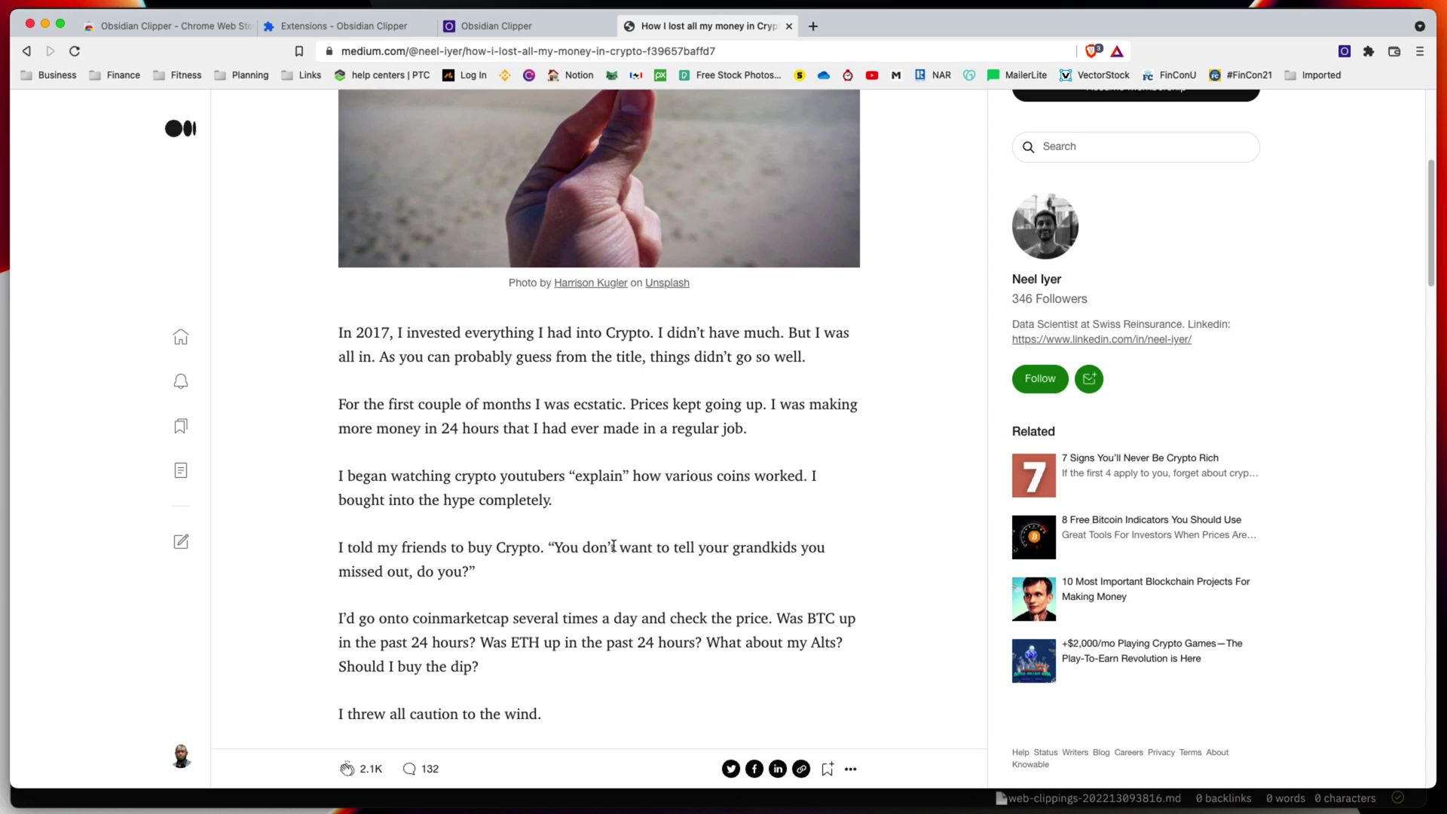
mouse_move(339, 332)
mouse_down()
mouse_move(382, 366)
mouse_move(728, 401)
mouse_move(757, 437)
mouse_up()
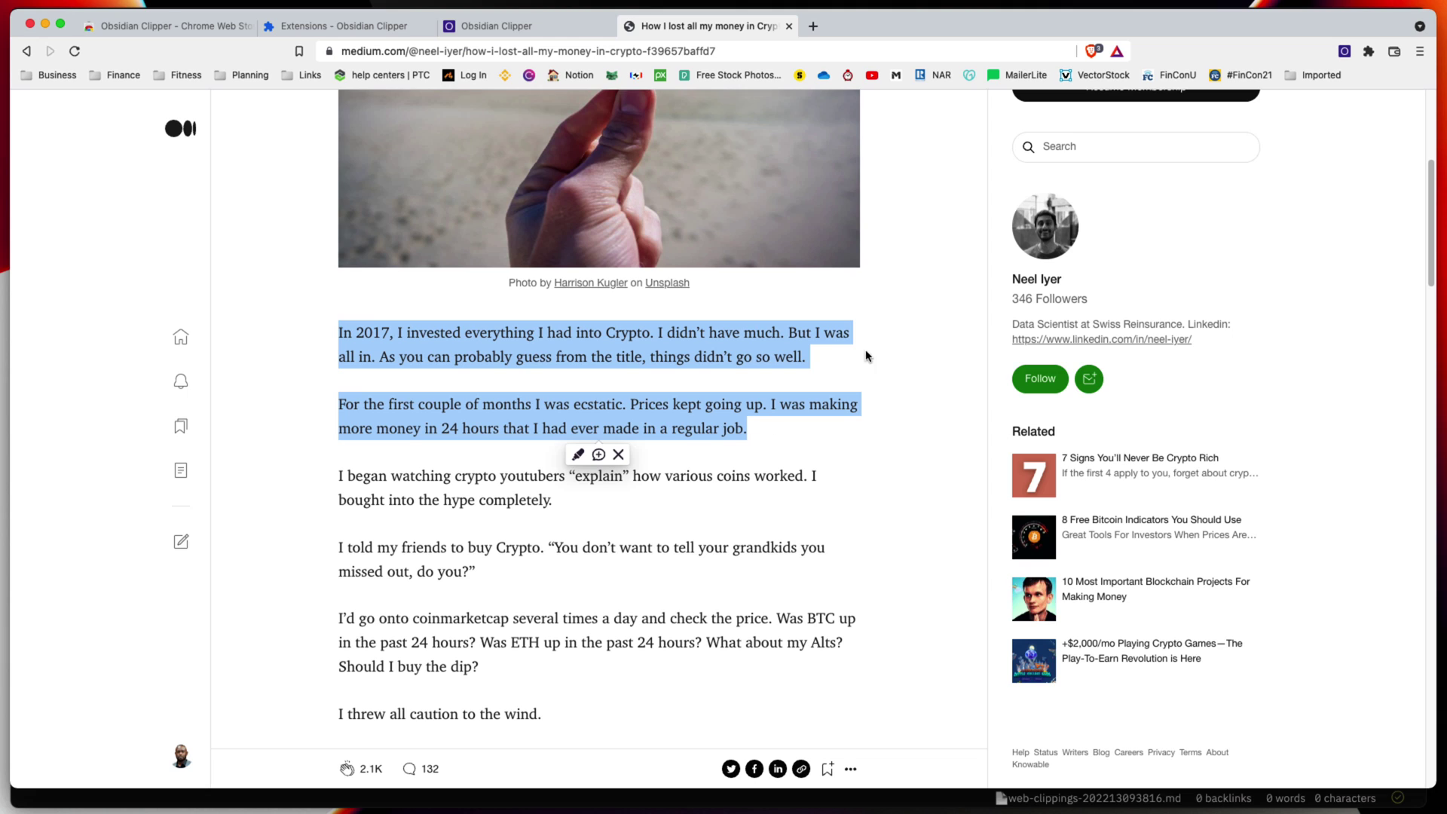
click(1344, 52)
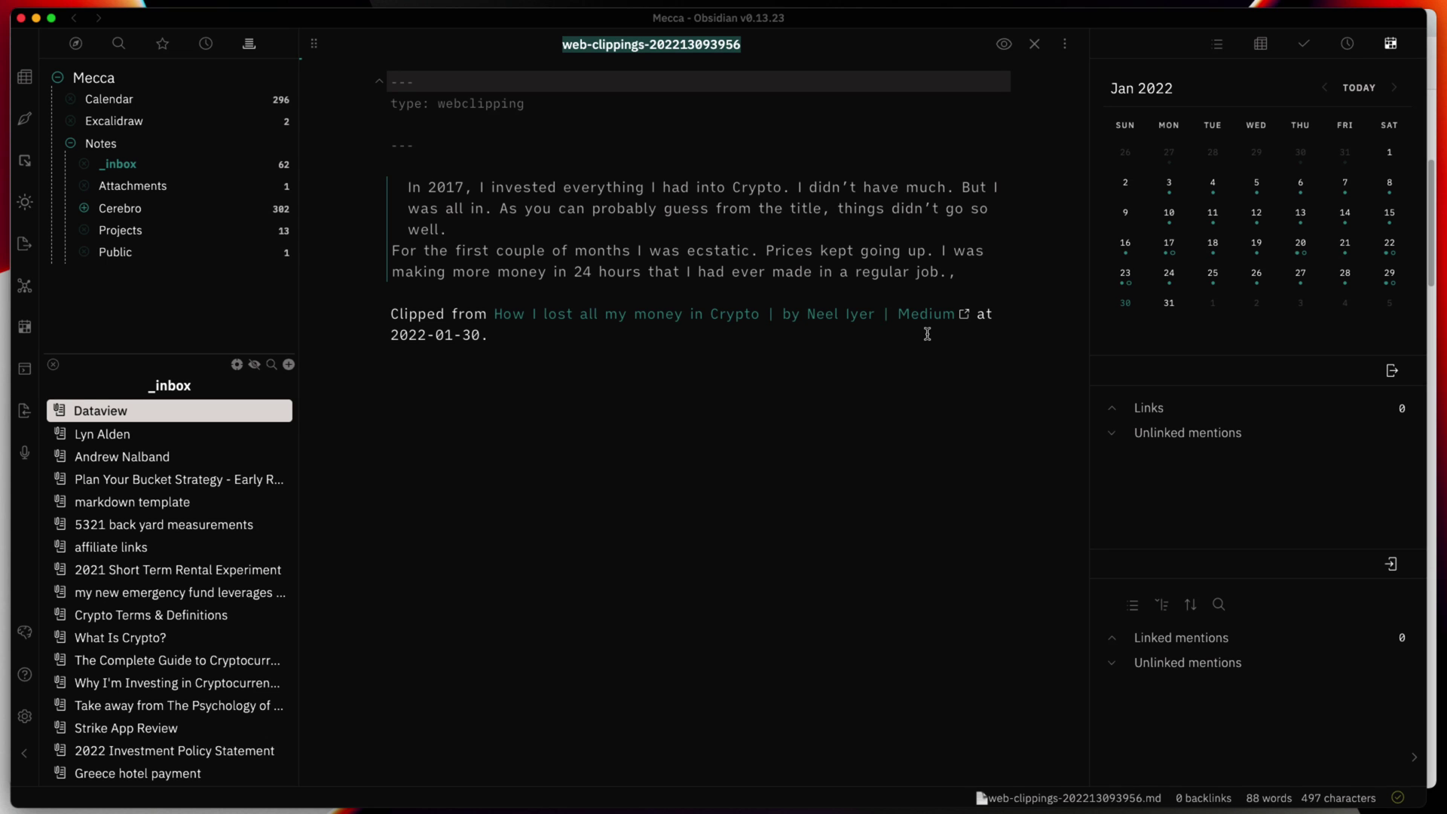
click(619, 51)
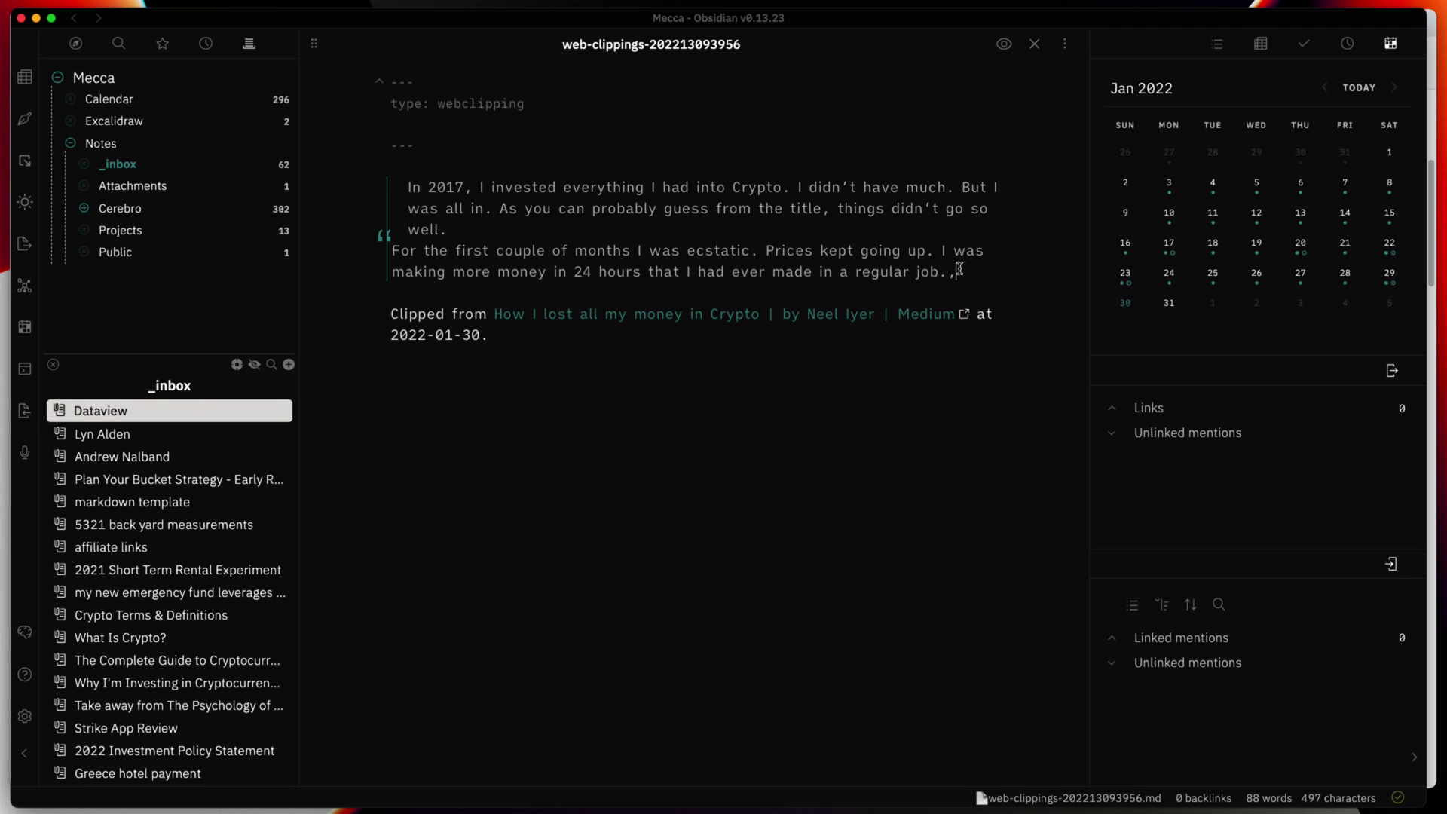
drag(959, 273, 424, 189)
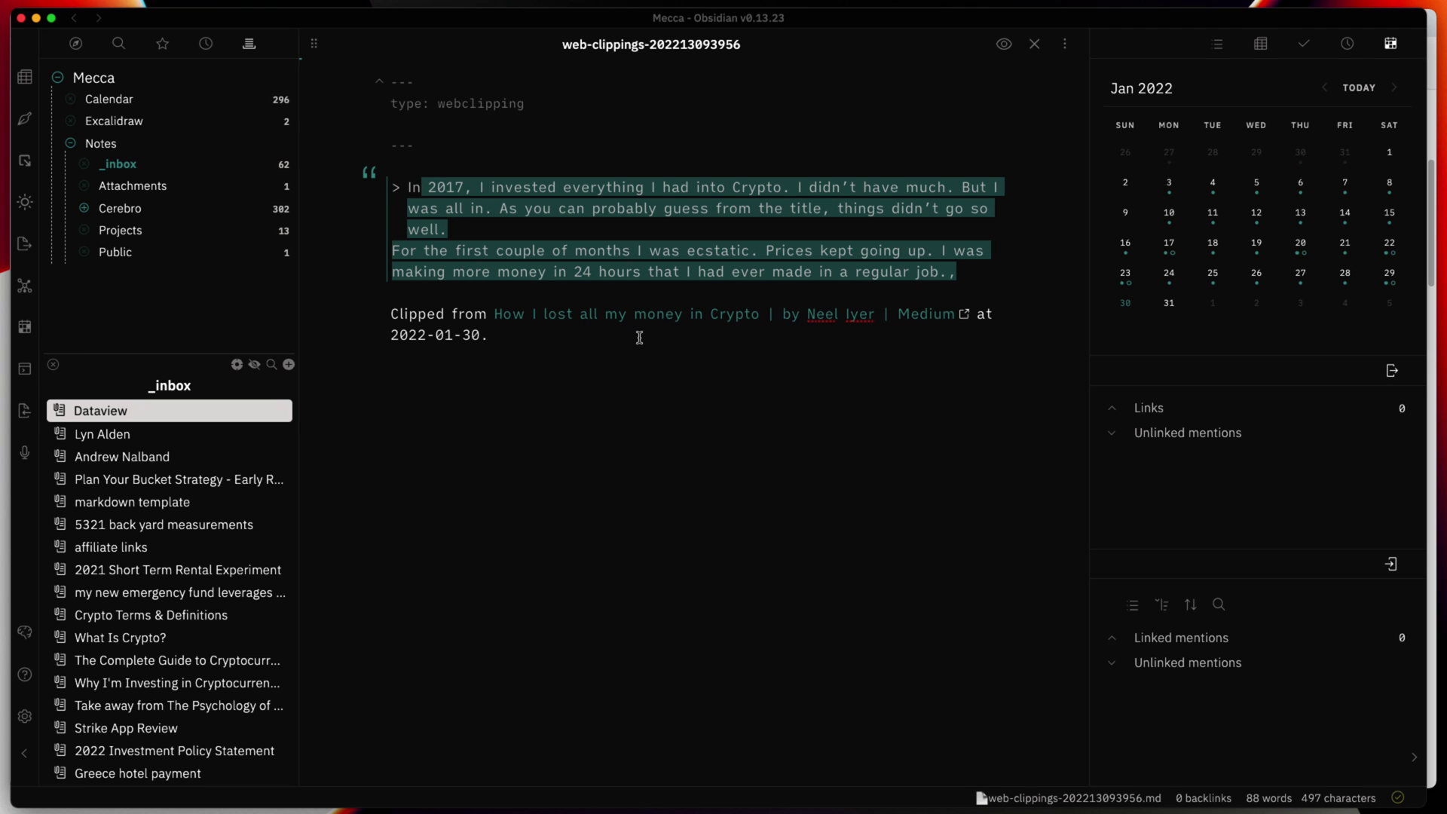
click(556, 360)
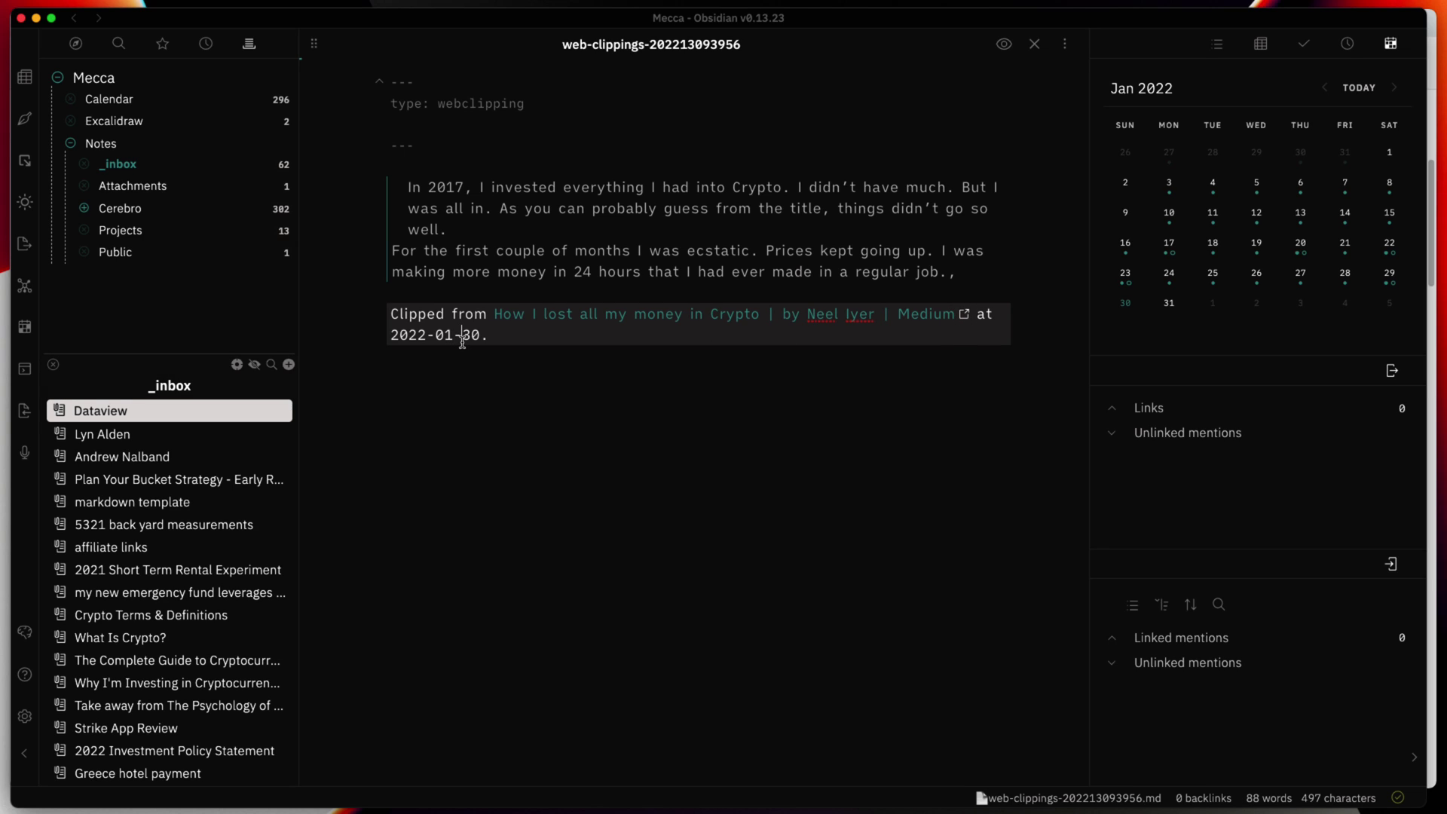
drag(481, 336, 374, 347)
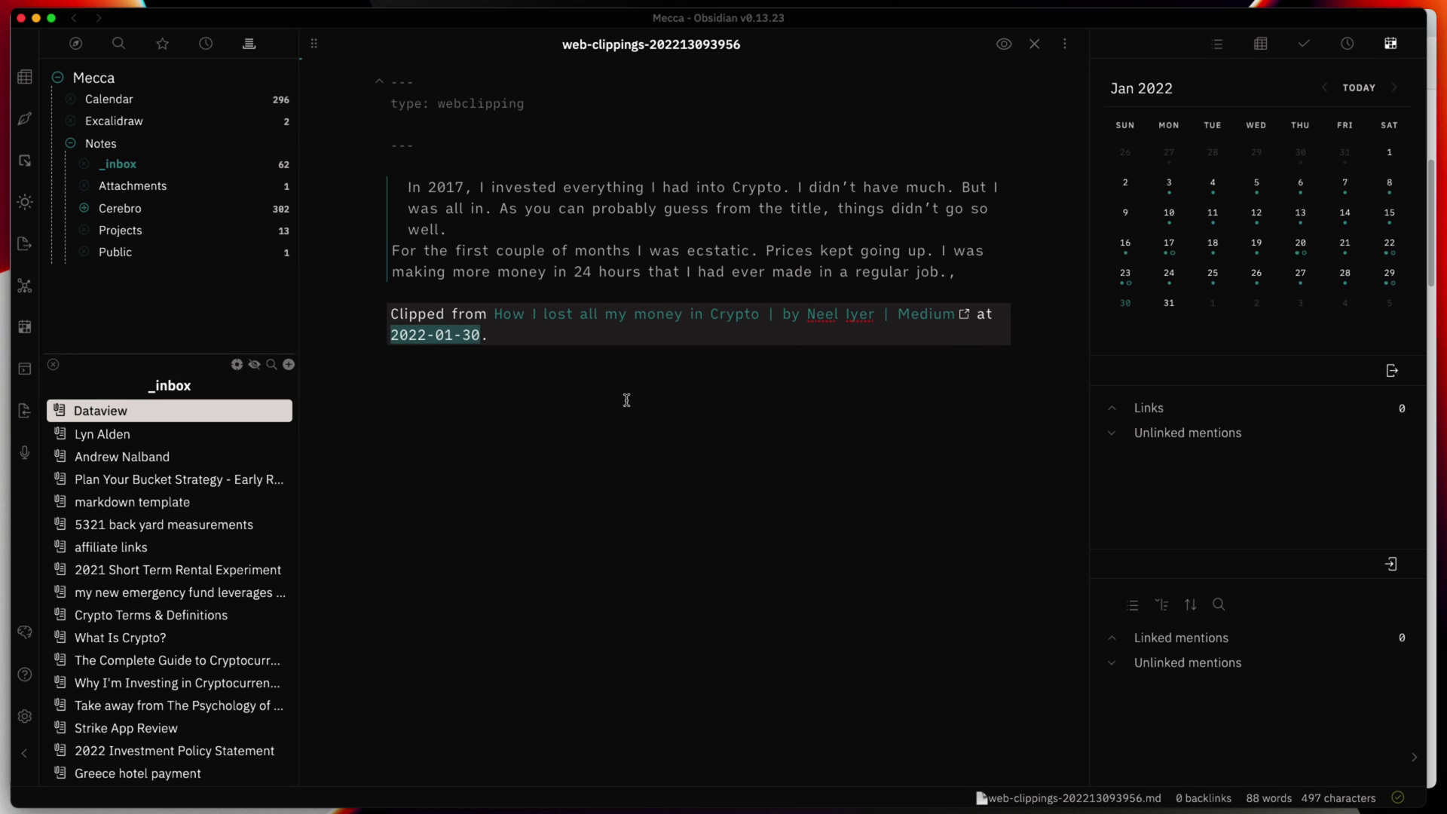